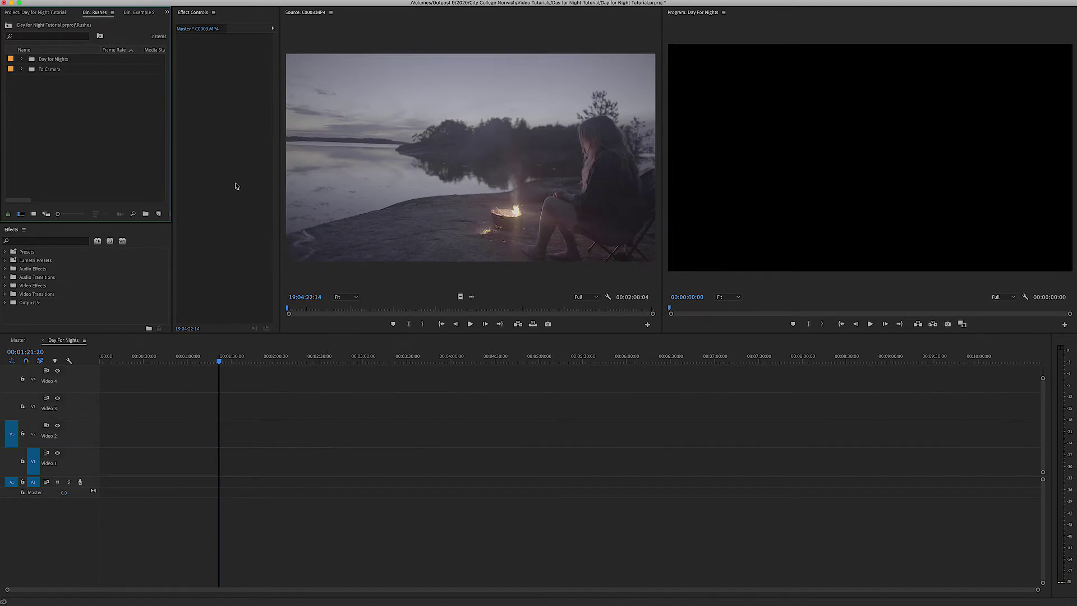
- Load DJI_0028.MOV from the Day for Nights bin into the Source monitor and scrub to the wanted section
click(22, 60)
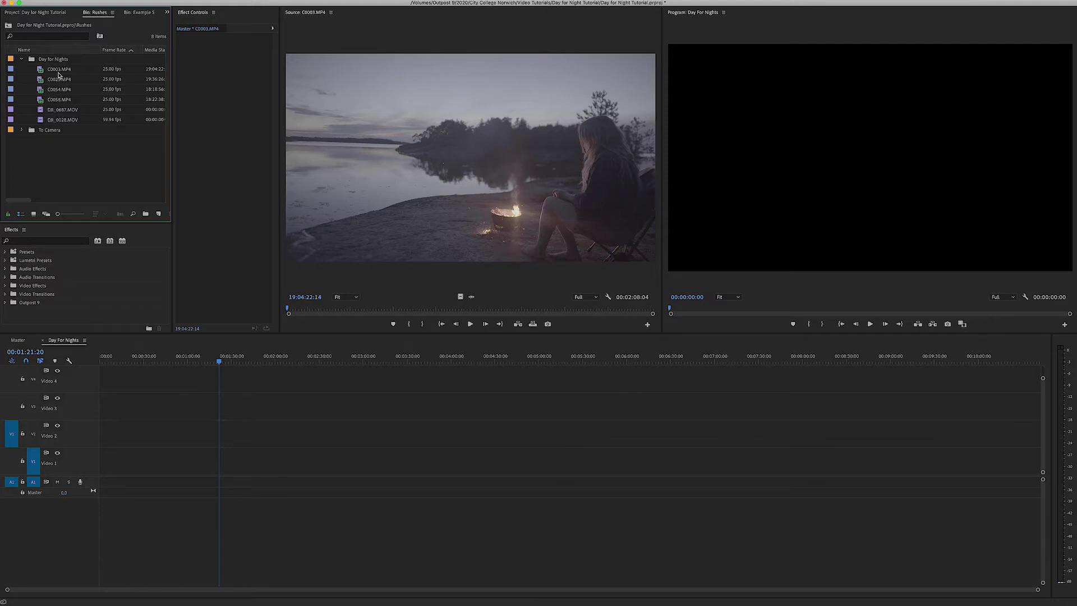
double_click(40, 111)
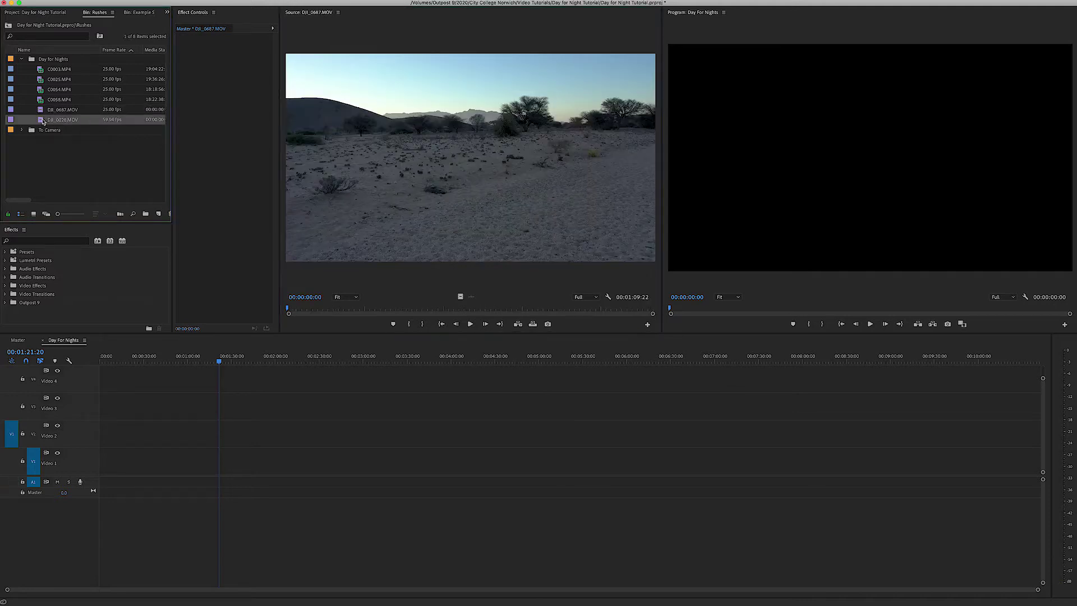
double_click(43, 120)
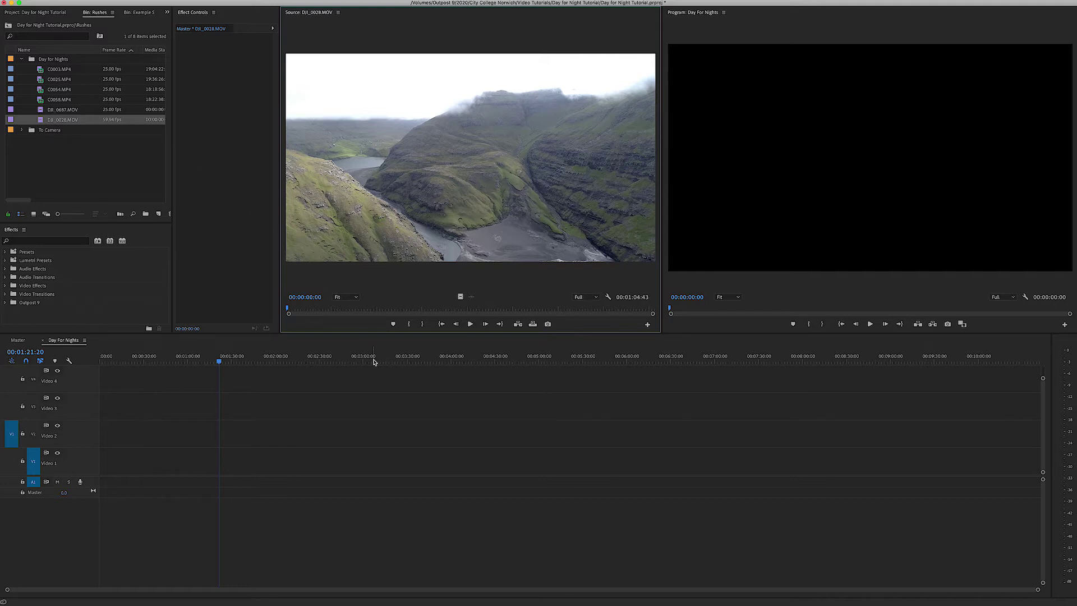
click(327, 309)
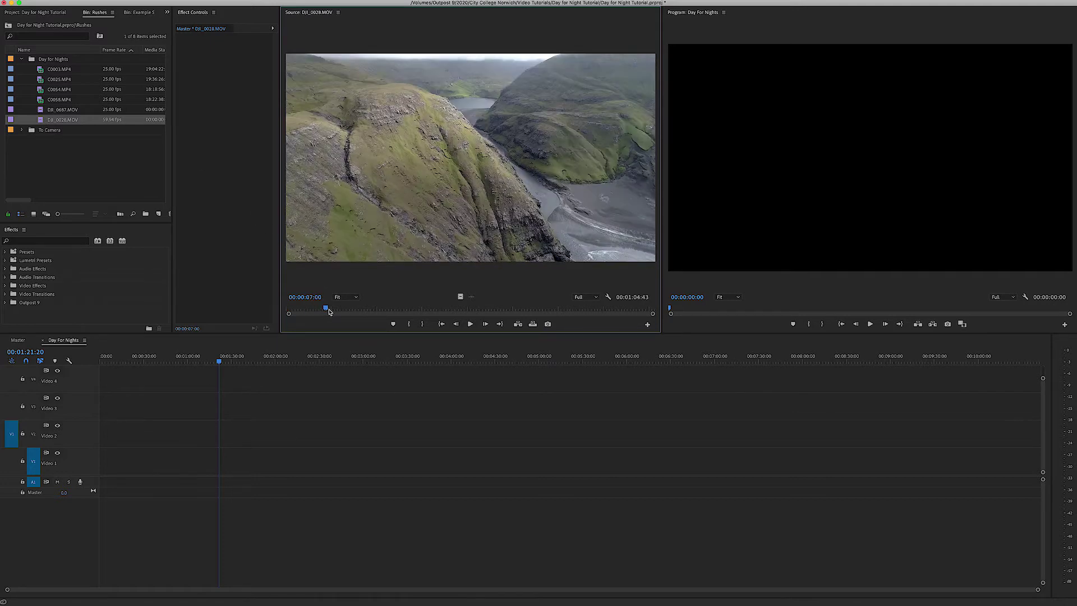
drag(329, 312, 459, 313)
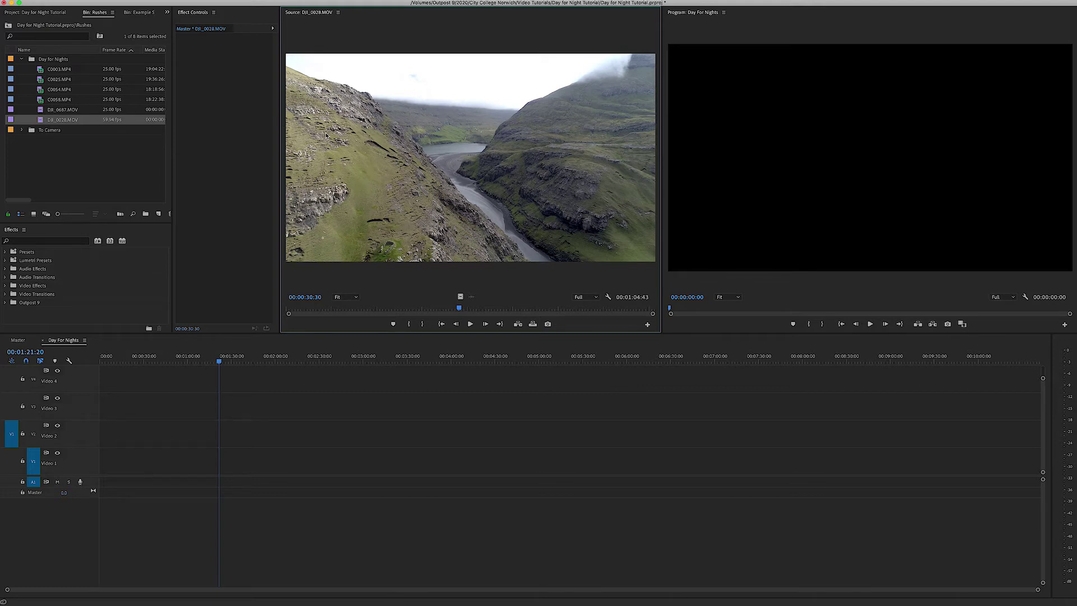
drag(459, 308, 441, 315)
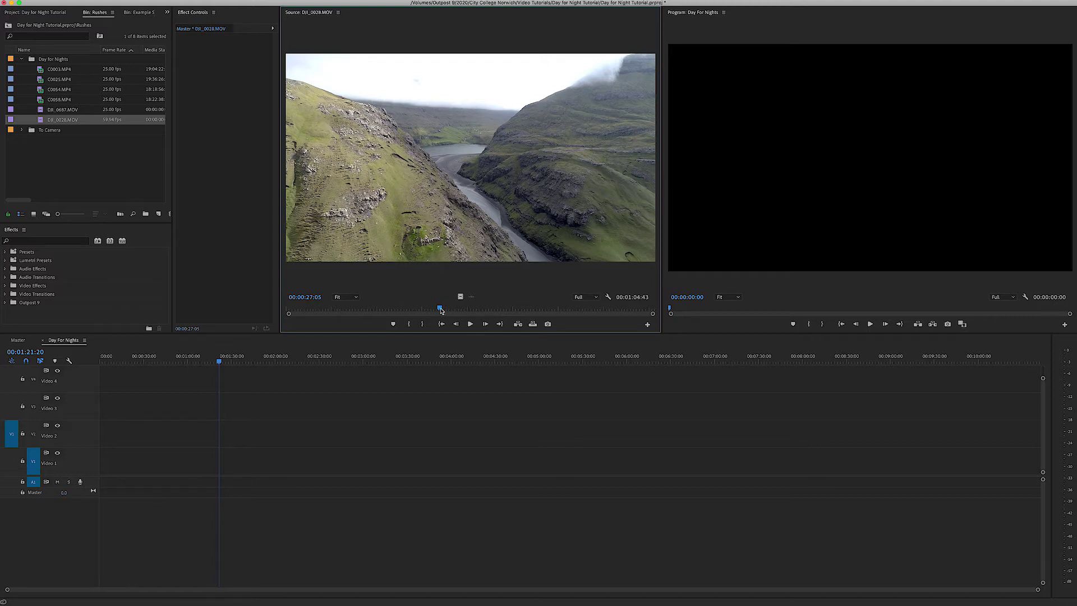
drag(440, 309, 528, 310)
- Mark In and Out, then place the video-only section at the start of Video 1
key(i)
key(o)
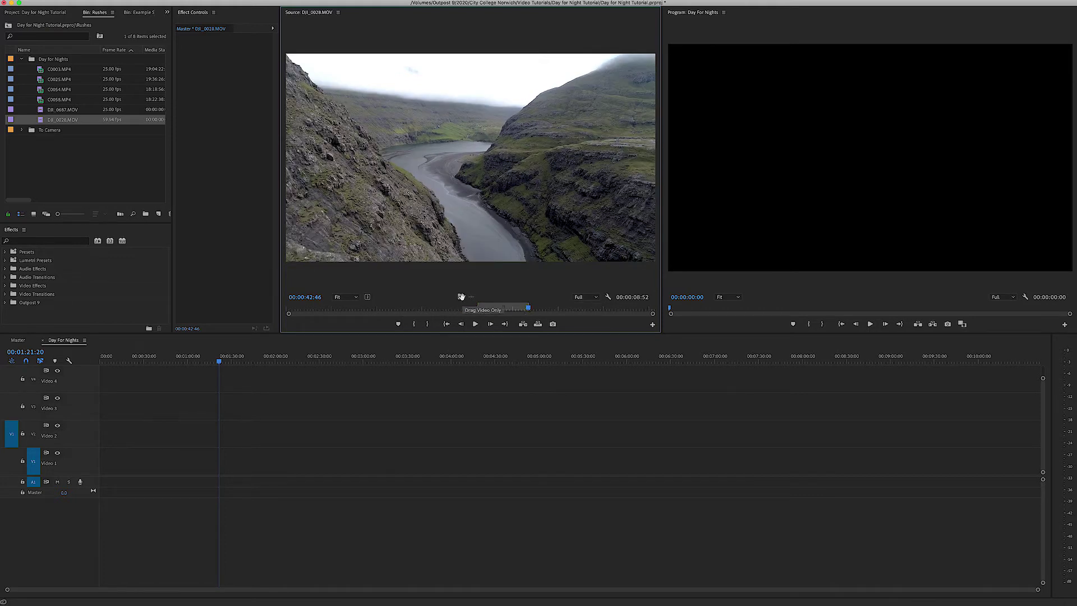
drag(461, 296, 100, 462)
click(106, 363)
- Dock the Program monitor over the Source monitor and set the clip's Motion Scale to 50
drag(106, 362, 105, 363)
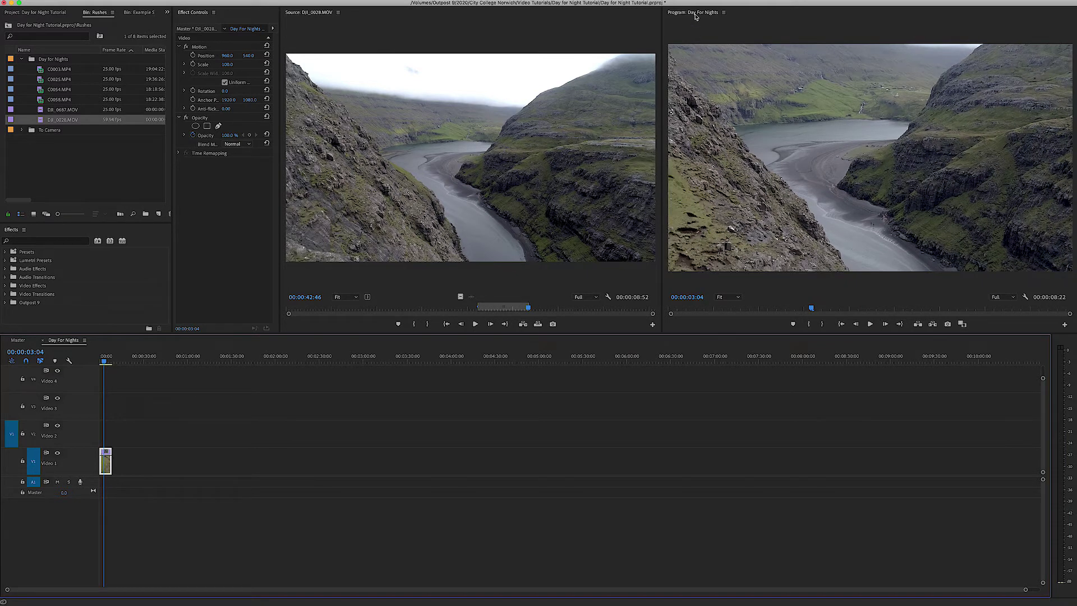
drag(695, 15, 585, 101)
scroll(293, 397, up, 3)
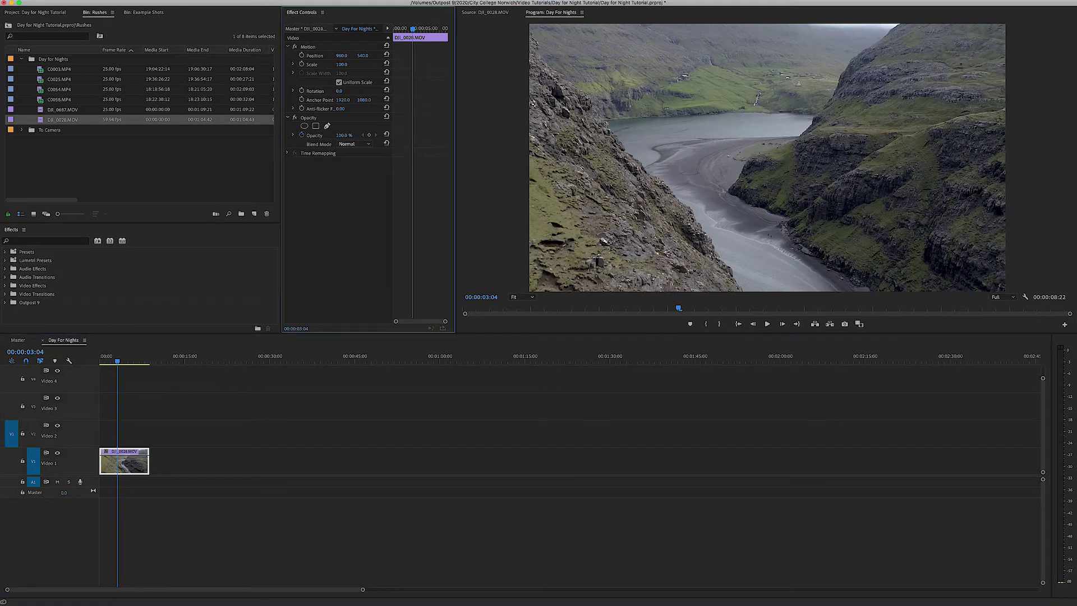
drag(347, 64, 329, 64)
click(347, 63)
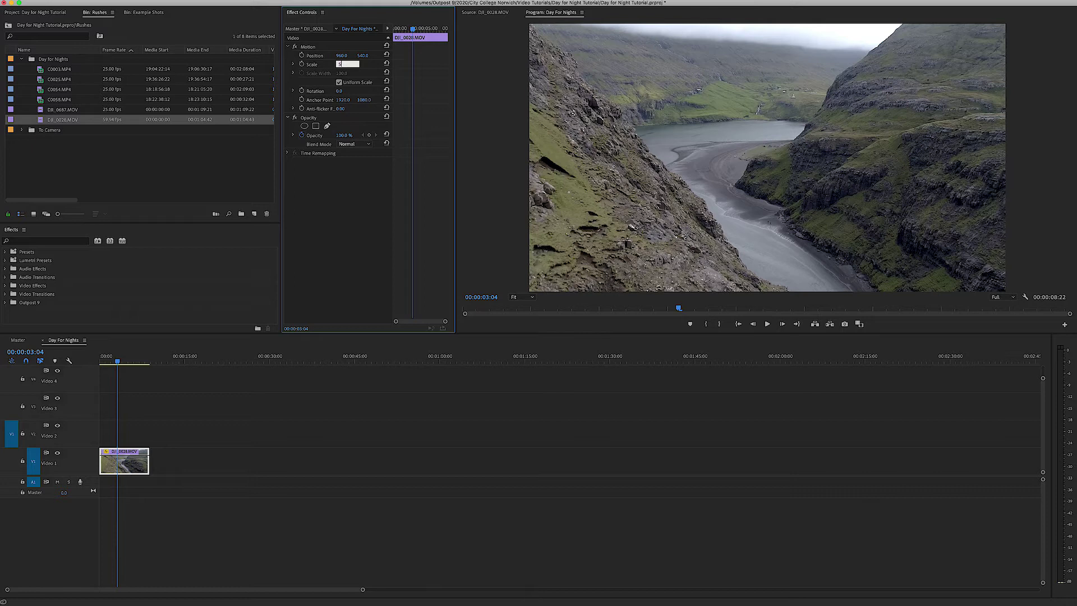
text(50)
key(Return)
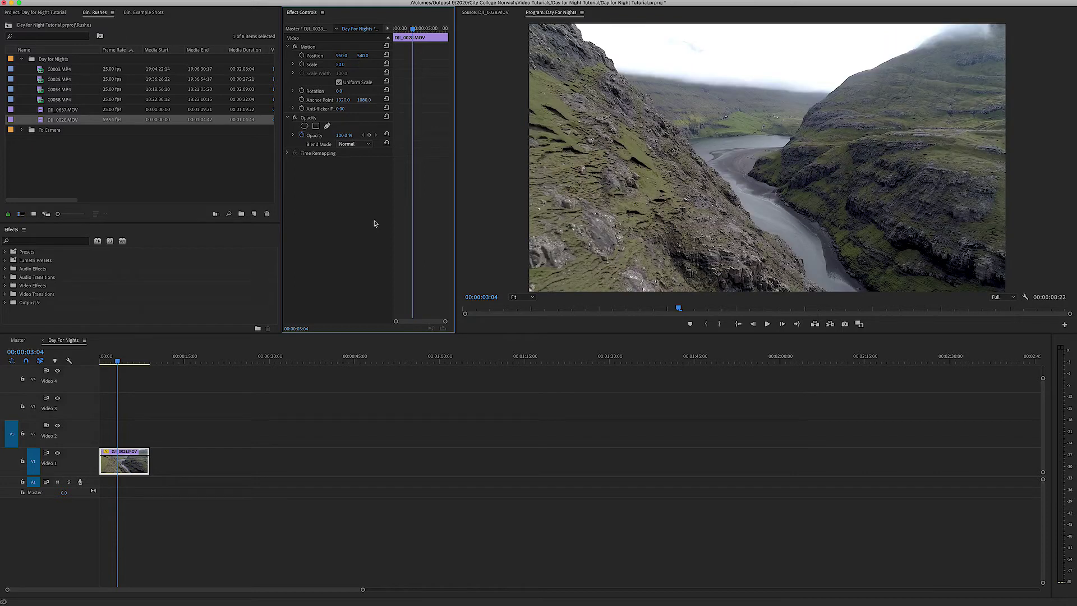
drag(144, 361, 121, 362)
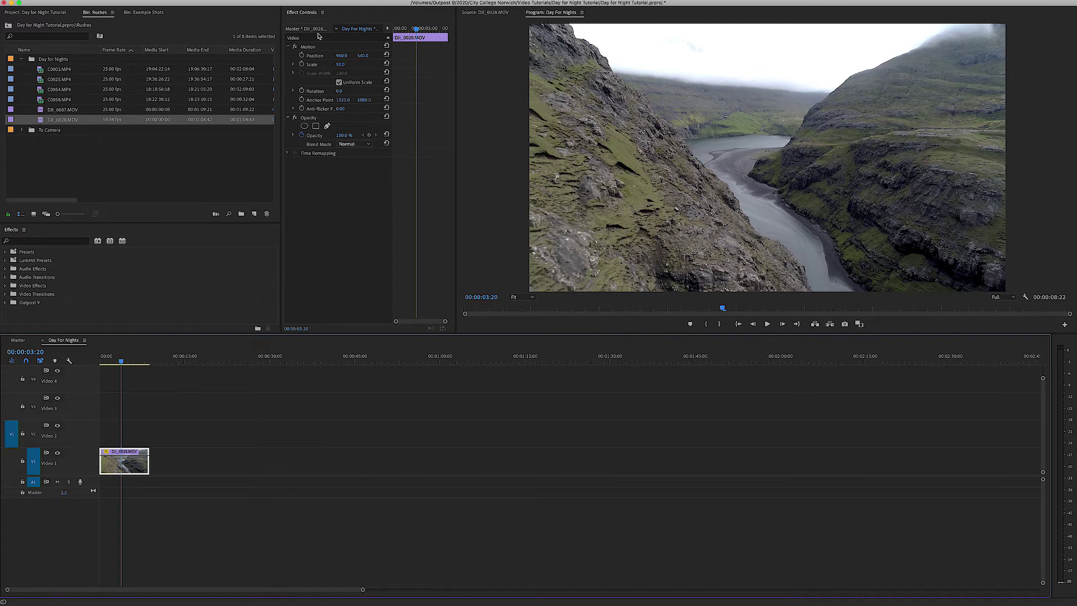
- Open the Lumetri Color panel and resize it beside the Program monitor
mouse_move(345, 2)
click(250, 4)
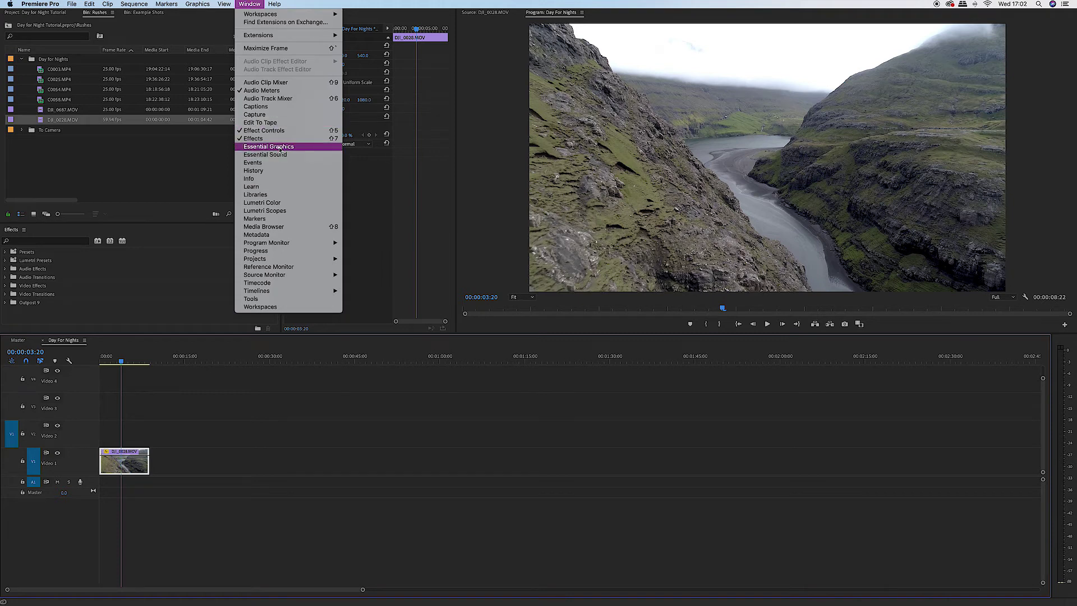
click(282, 203)
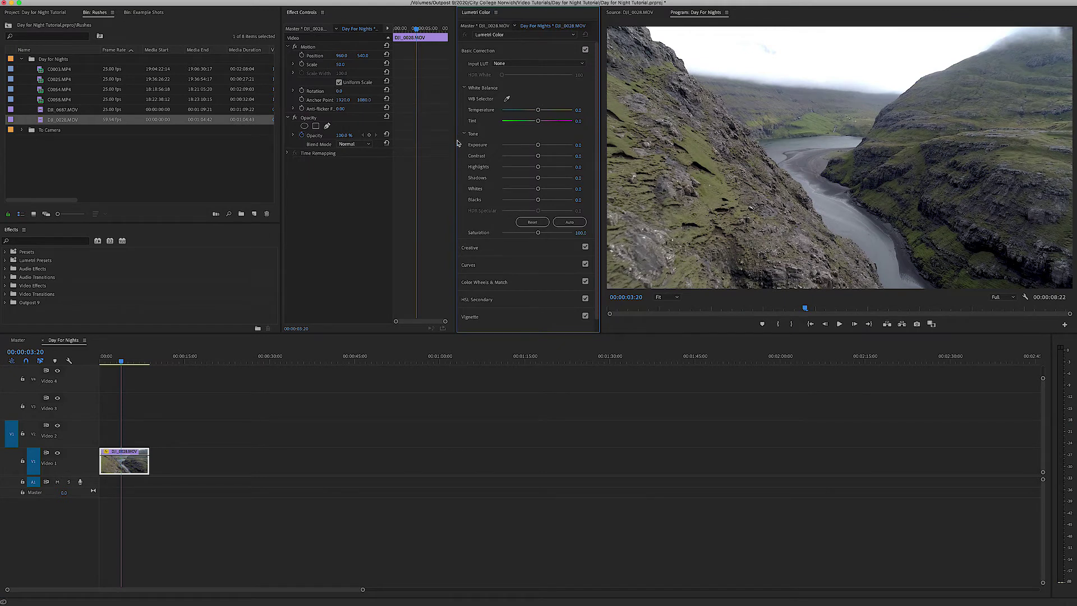
drag(456, 141, 348, 141)
drag(601, 159, 531, 159)
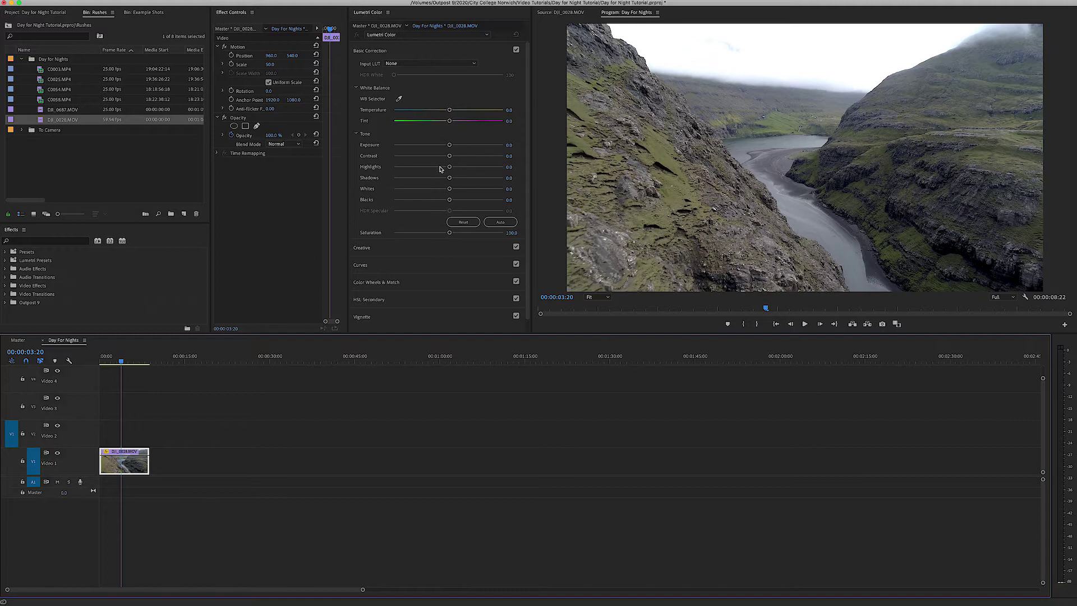
- Lower Highlights to -61.5, Contrast to -100, Whites, and Shadows to -20 in Basic Correction
drag(440, 168, 422, 182)
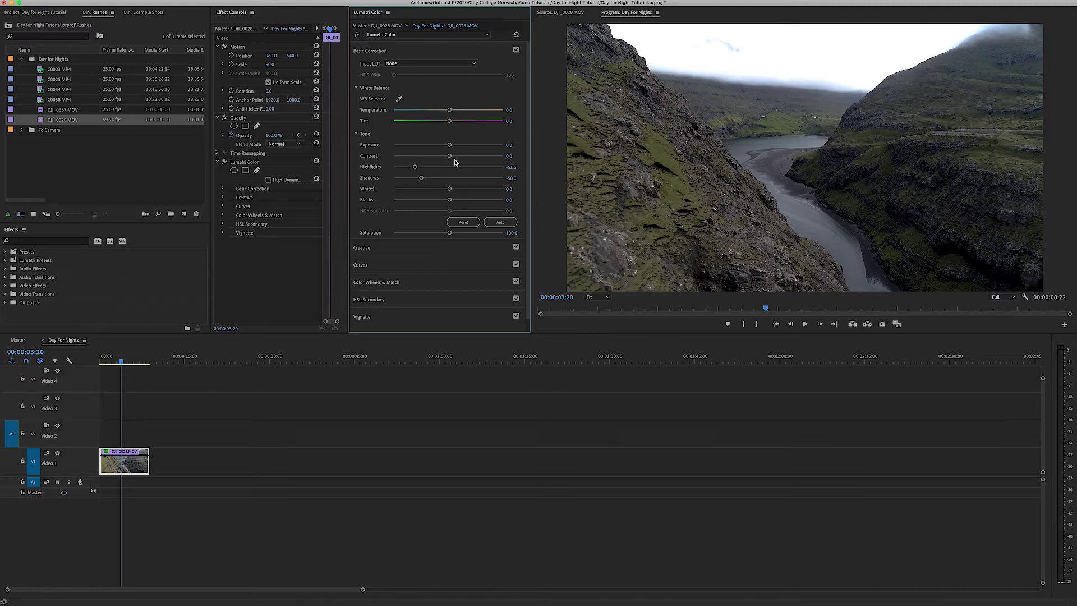
drag(450, 156, 381, 160)
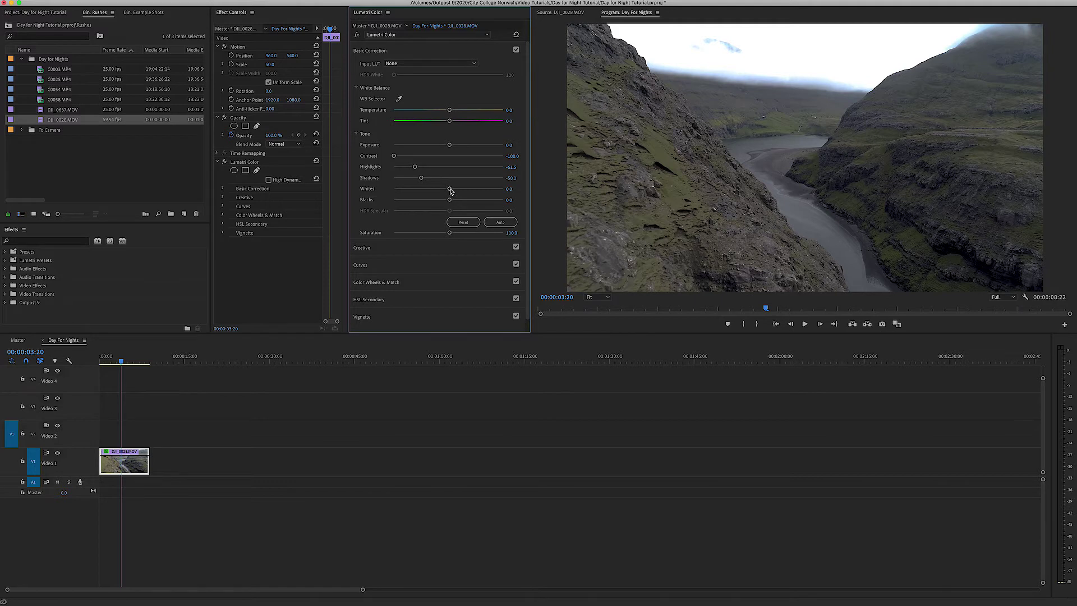
mouse_move(451, 190)
mouse_down()
mouse_move(399, 191)
mouse_move(469, 201)
mouse_move(443, 178)
mouse_up()
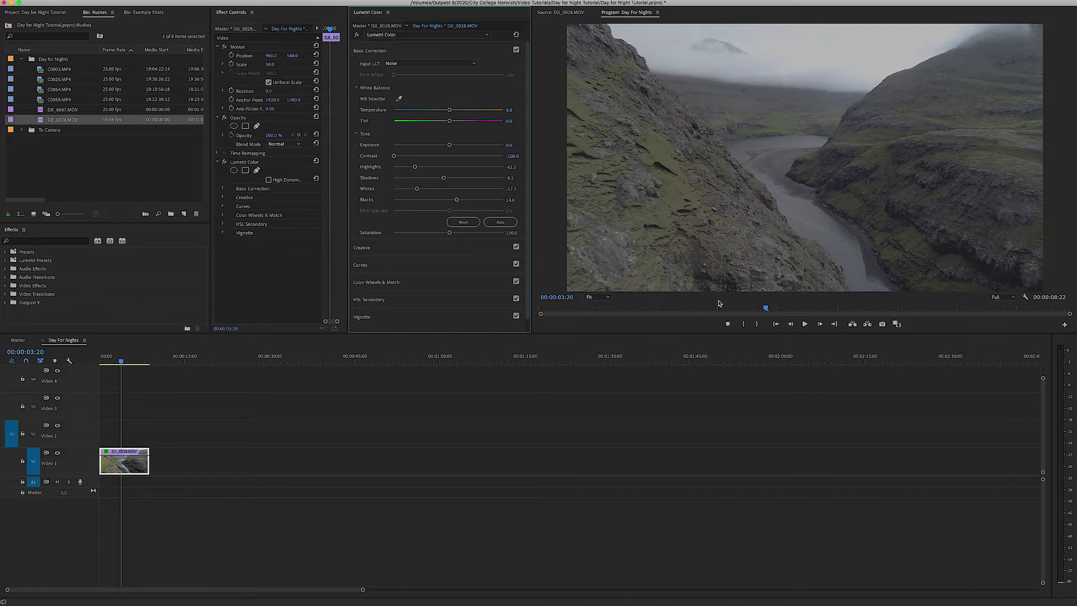
drag(709, 308, 893, 308)
drag(442, 179, 437, 179)
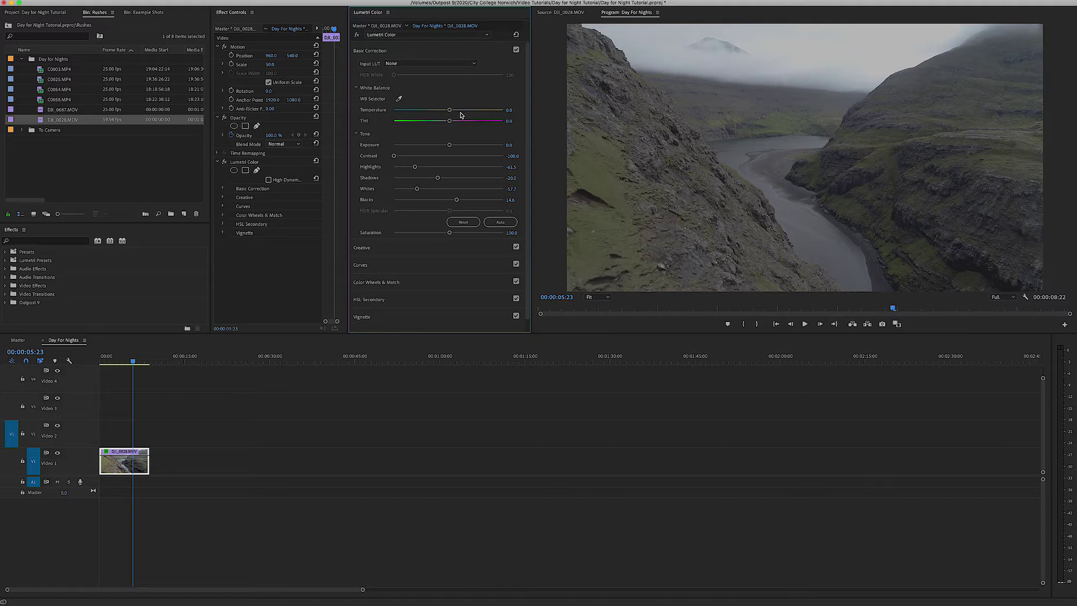
- Cool Temperature to -77.7 and crush Shadows to -90.8 in Lumetri Color
scroll(452, 112, down, 1)
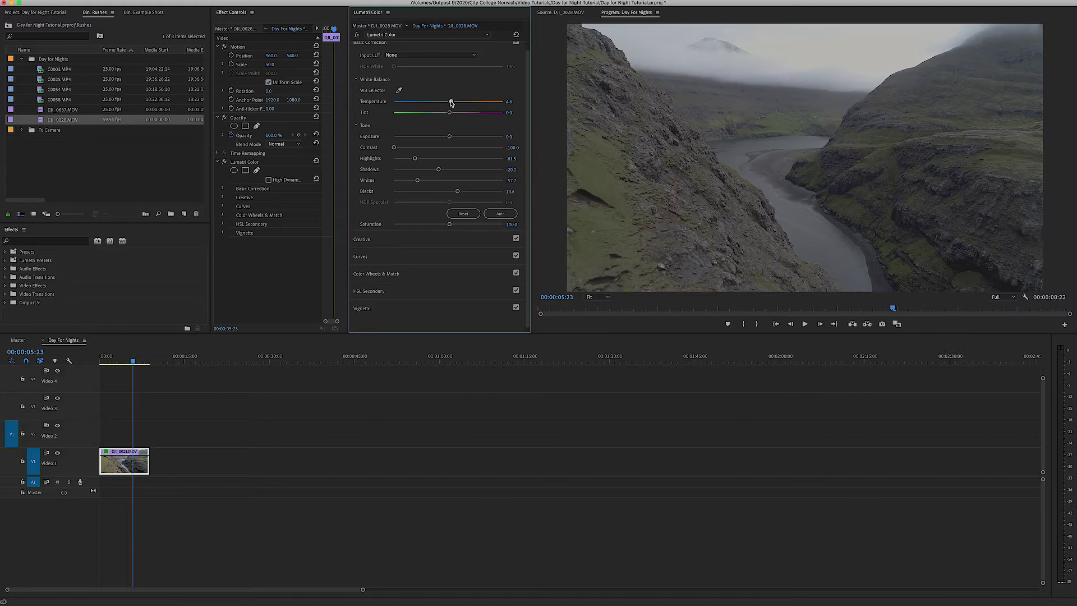
drag(450, 103, 426, 104)
mouse_move(418, 105)
mouse_down()
mouse_move(407, 106)
mouse_move(449, 105)
mouse_move(407, 106)
mouse_up()
key(Right)
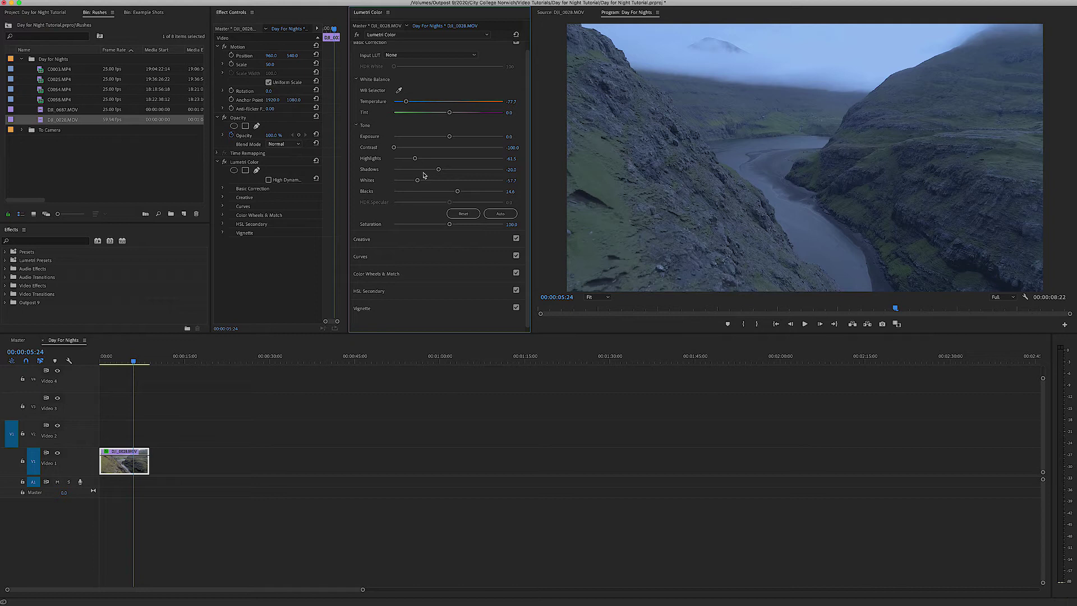
click(421, 170)
drag(422, 172, 402, 174)
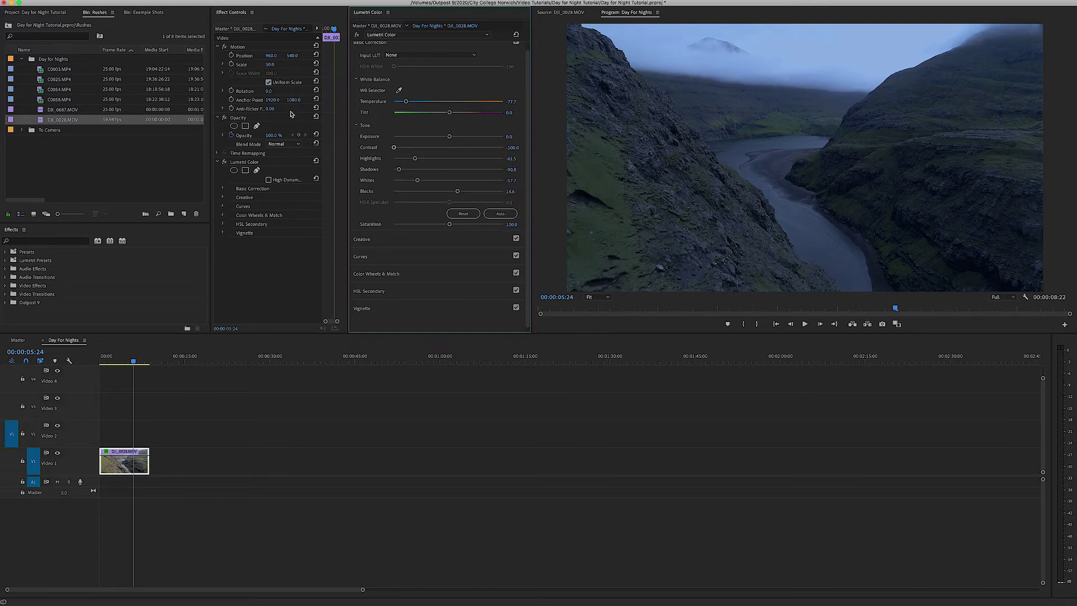
- Toggle the grade off and on to compare, then play the sequence from the start
click(224, 162)
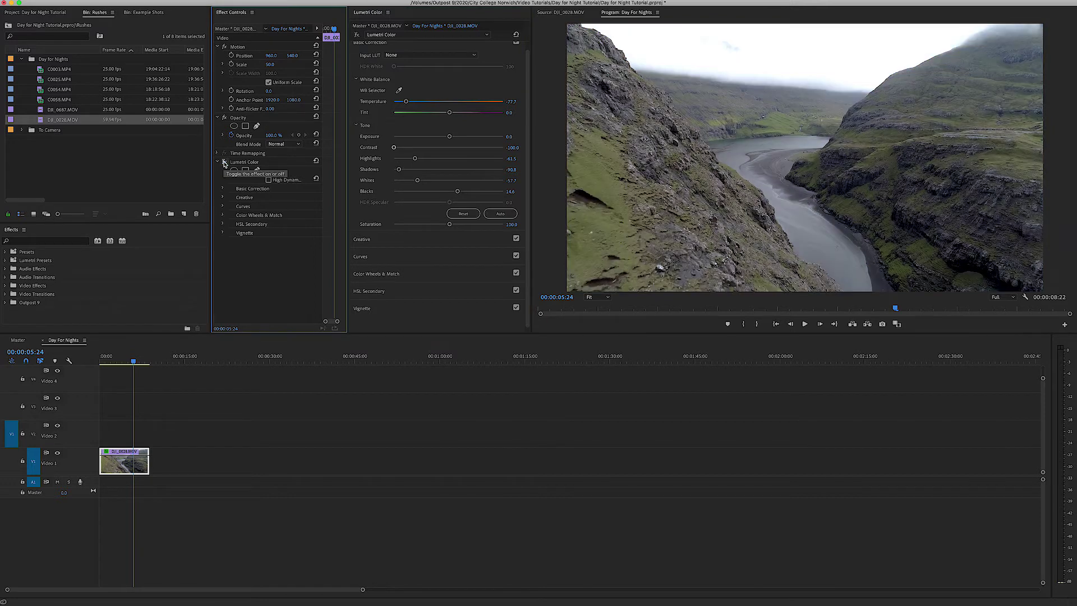
click(224, 162)
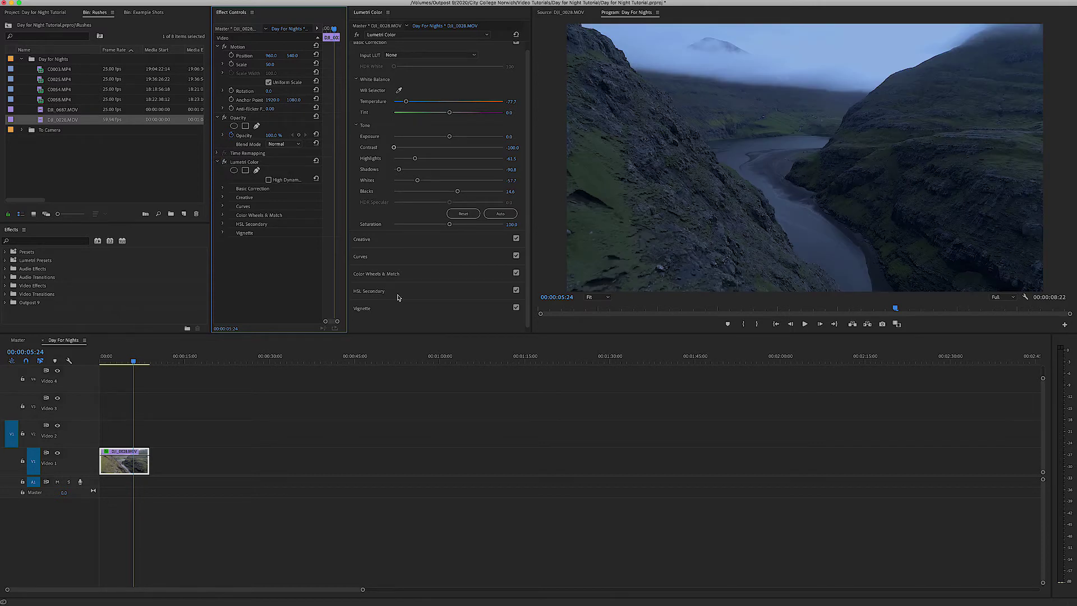
scroll(516, 141, down, 1)
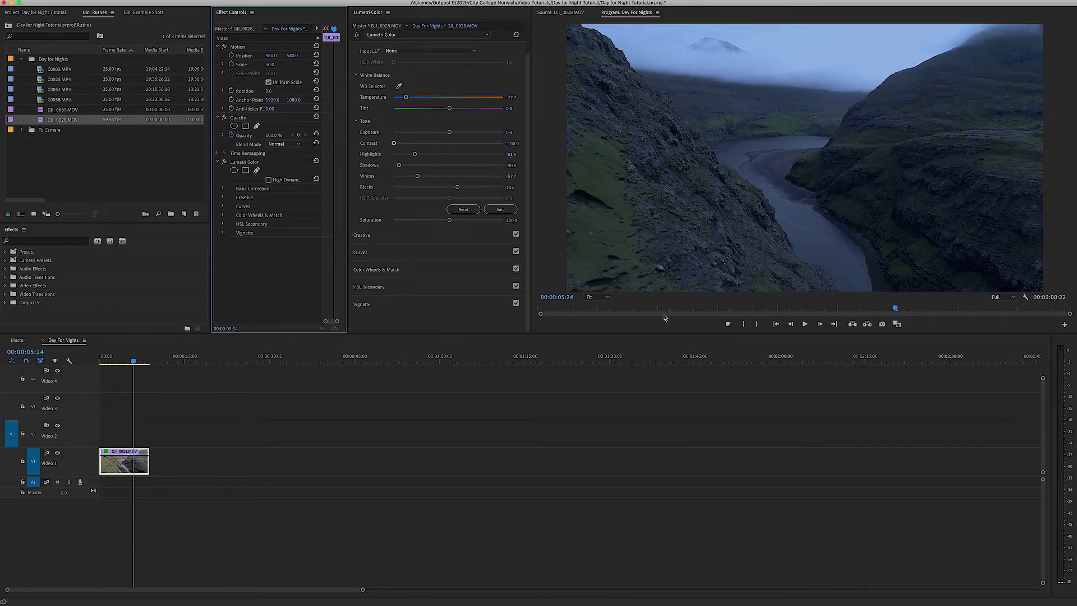
key(Home)
key(space)
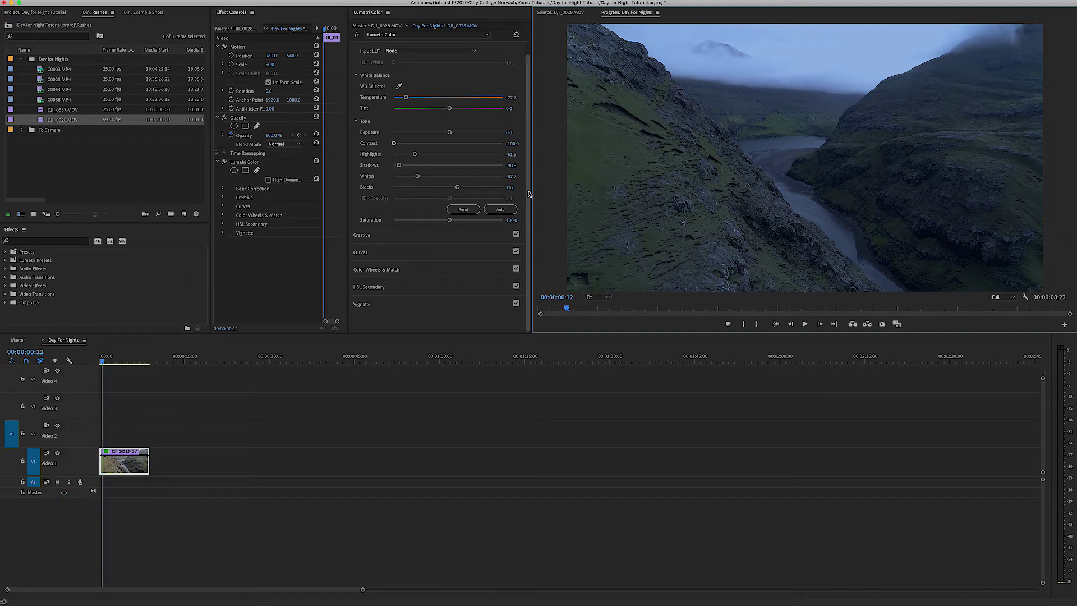
key(space)
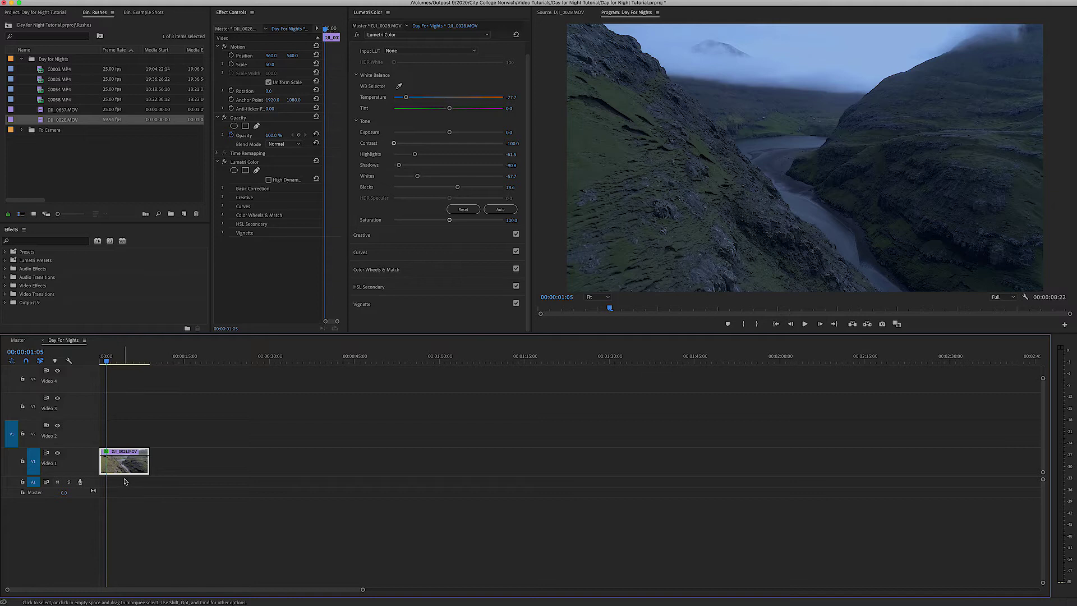
click(157, 360)
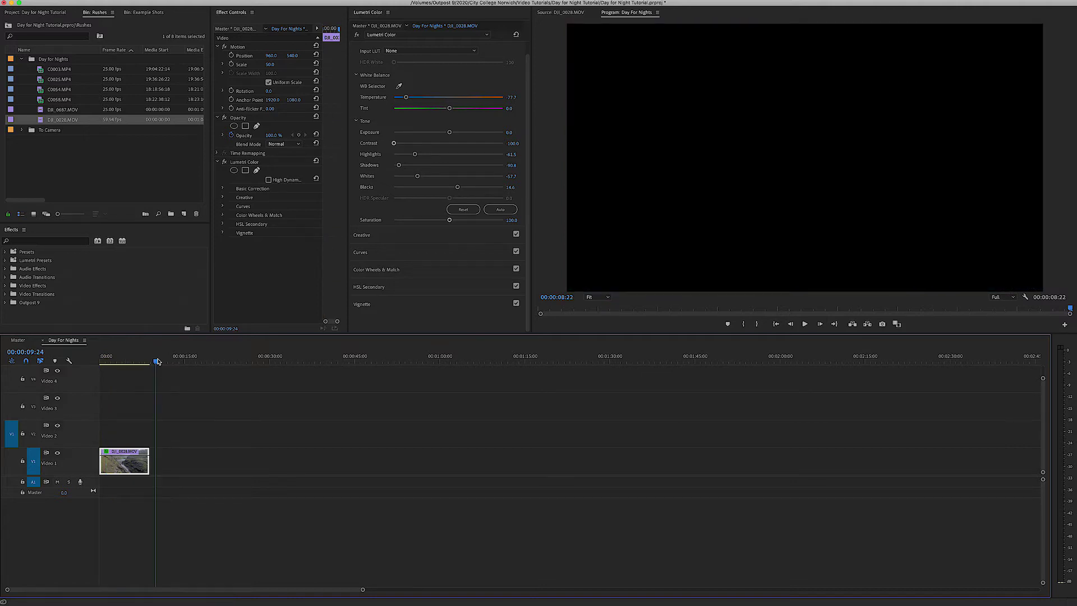
key(super+v)
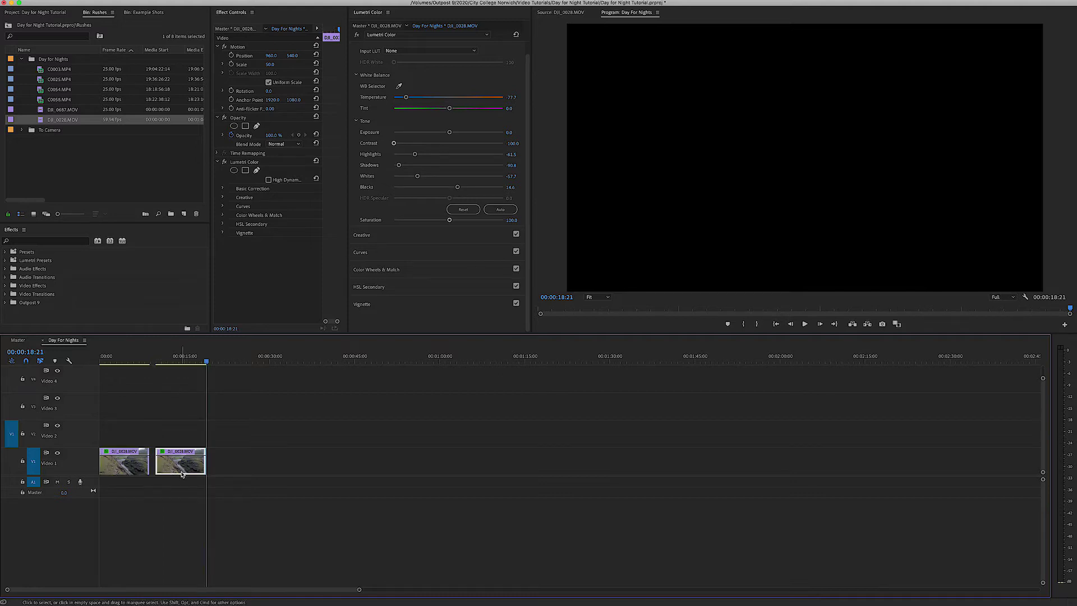
drag(182, 474, 127, 444)
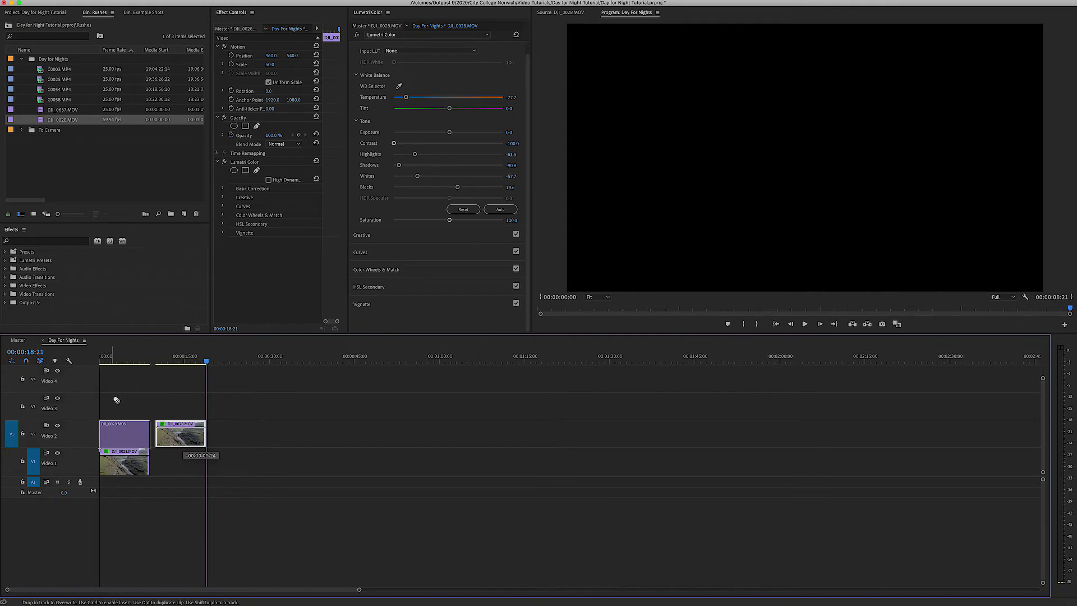
click(121, 359)
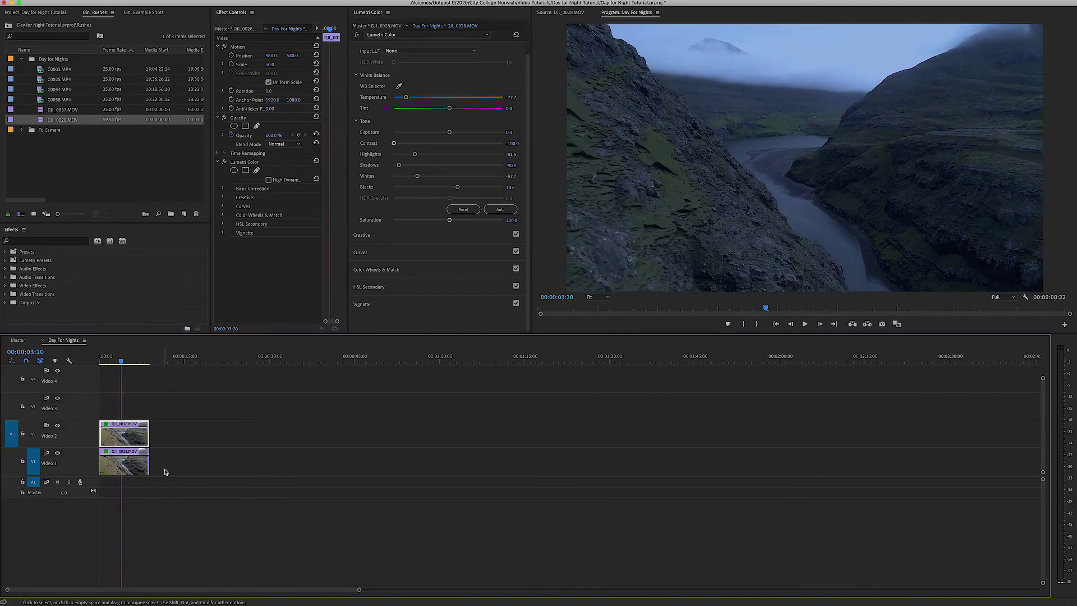
click(240, 119)
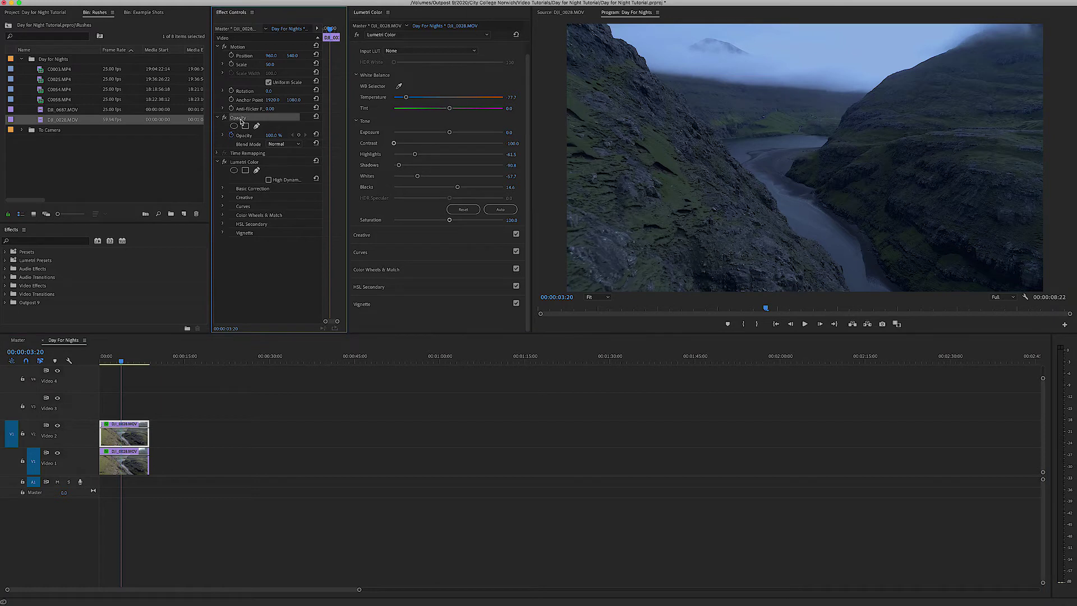
click(246, 4)
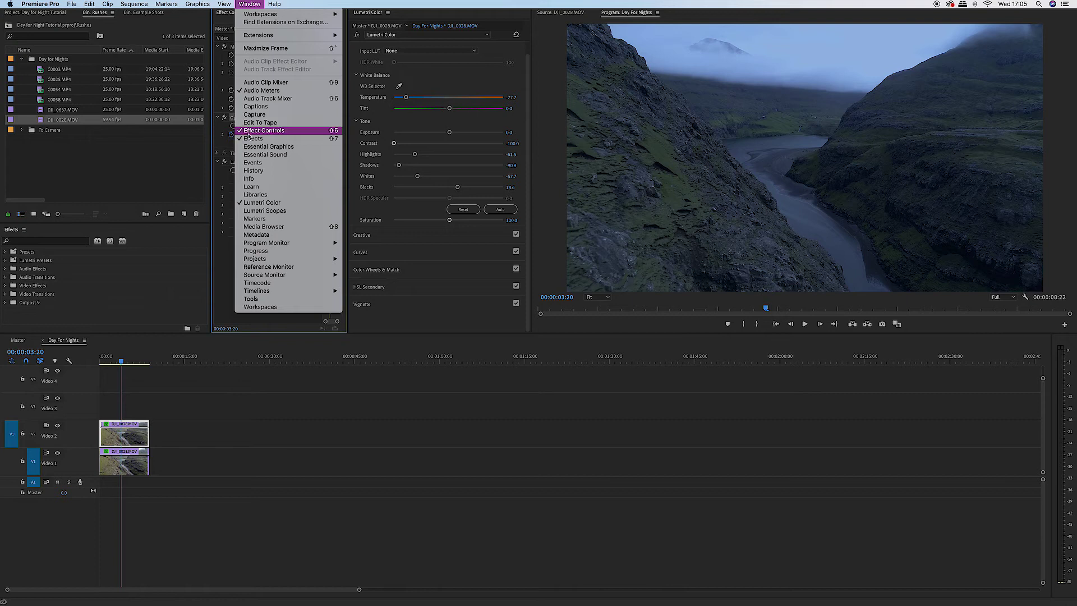
- Start a free-draw bezier opacity mask on the V2 clip with the preview at 75% zoom
click(230, 49)
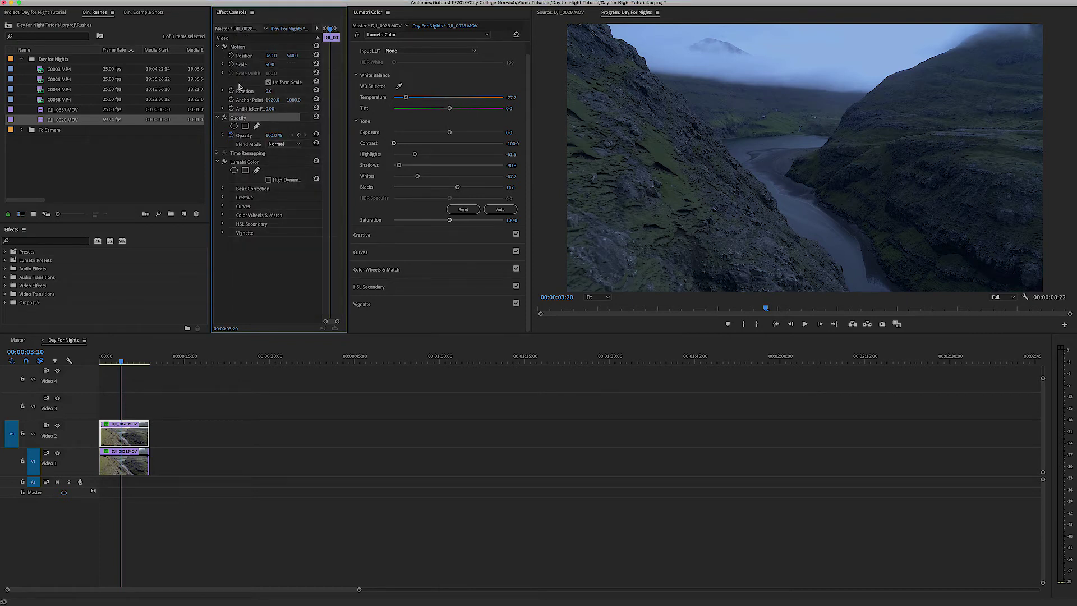
click(257, 127)
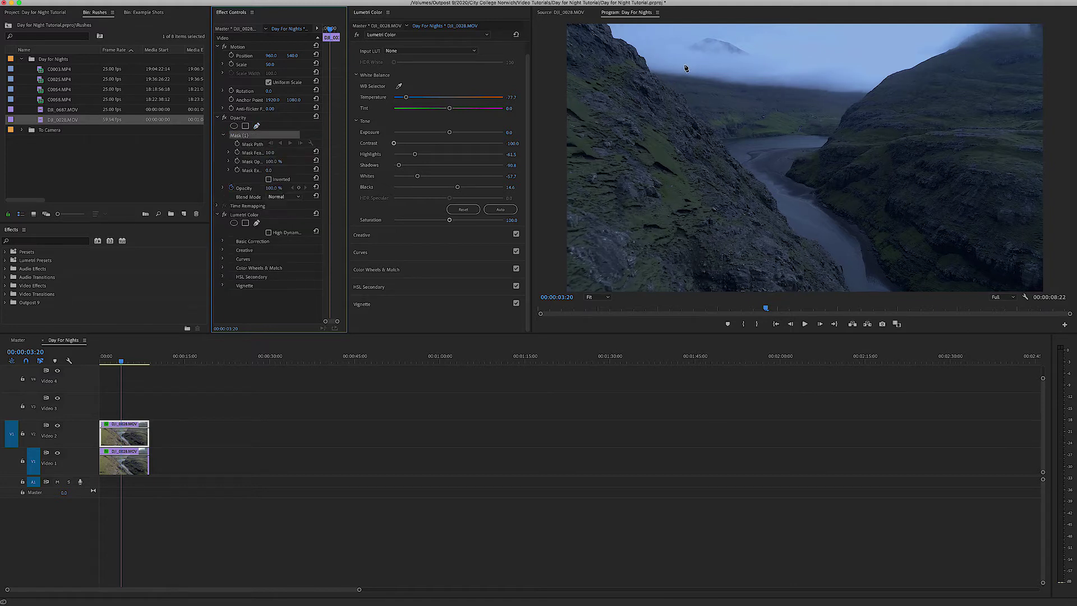
click(598, 297)
click(598, 335)
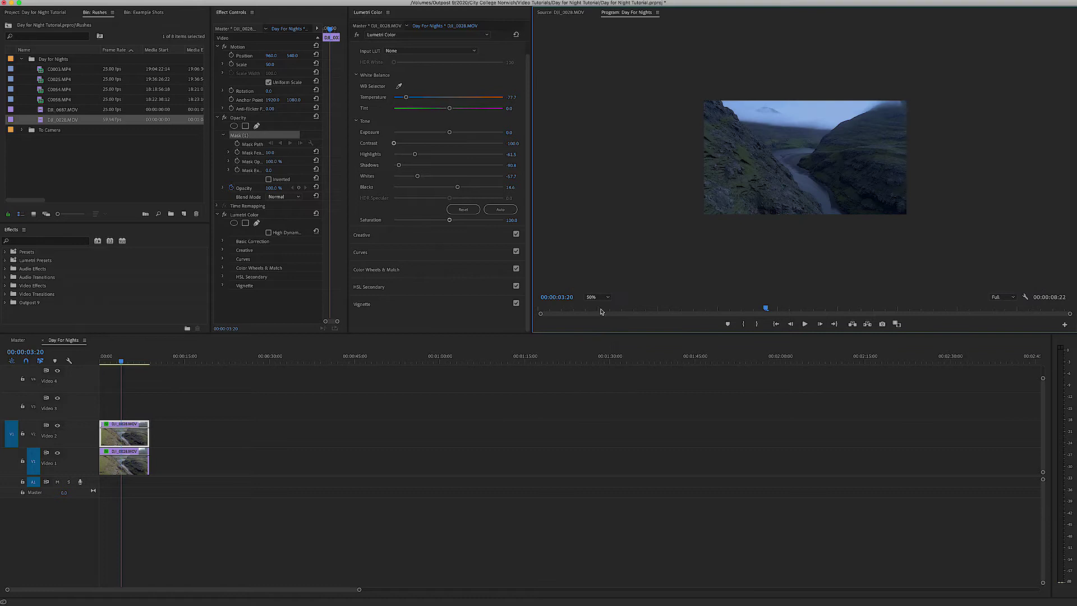
click(594, 297)
click(597, 344)
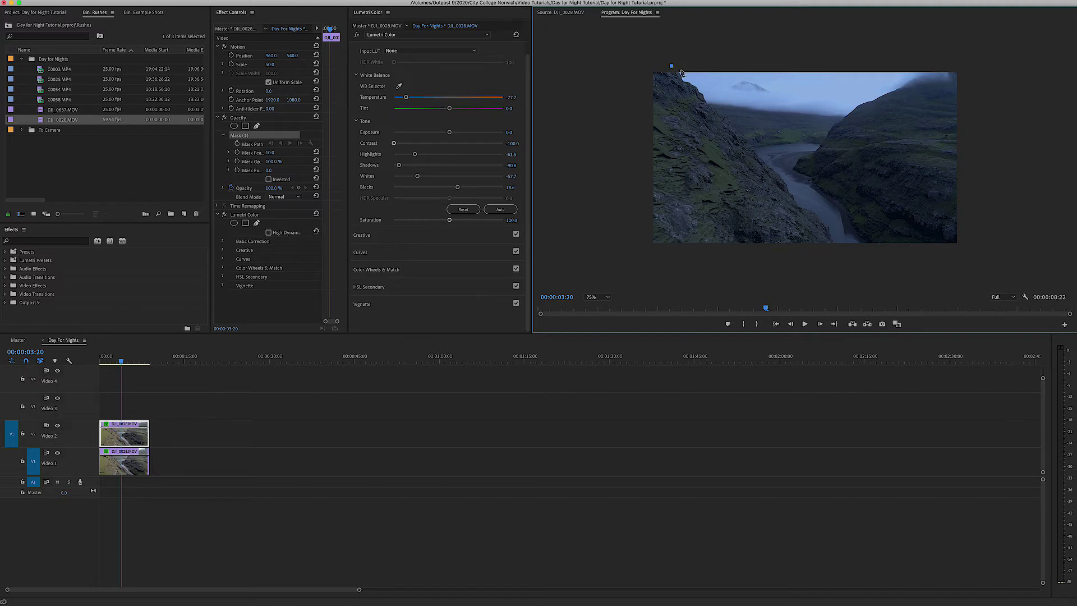
- Trace the sky mask along the right ridge and left cliff, close it, and check the result
click(948, 65)
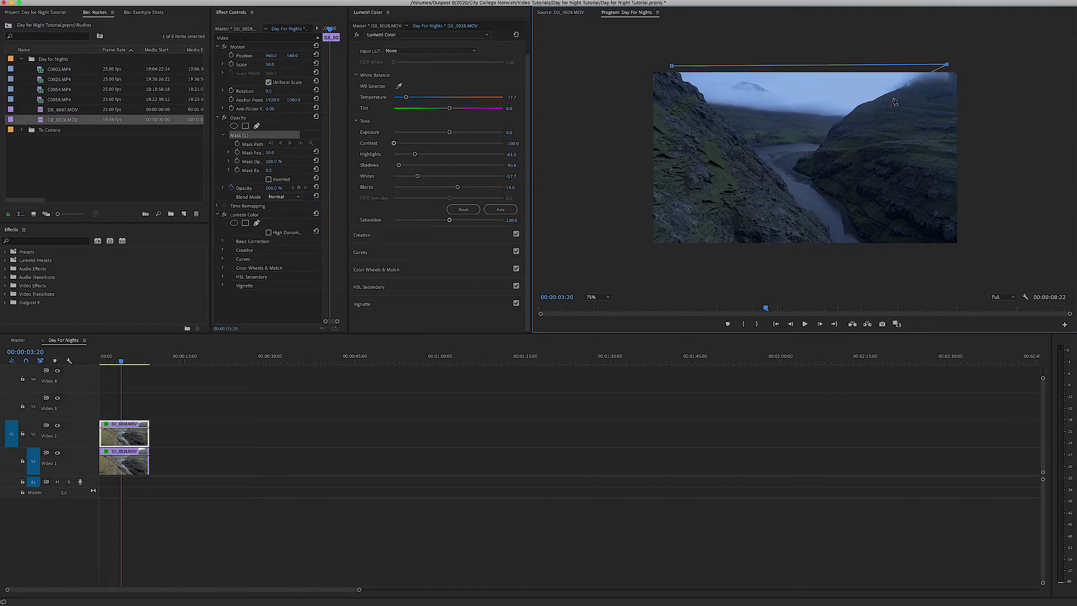
drag(893, 94, 879, 103)
click(861, 106)
click(847, 116)
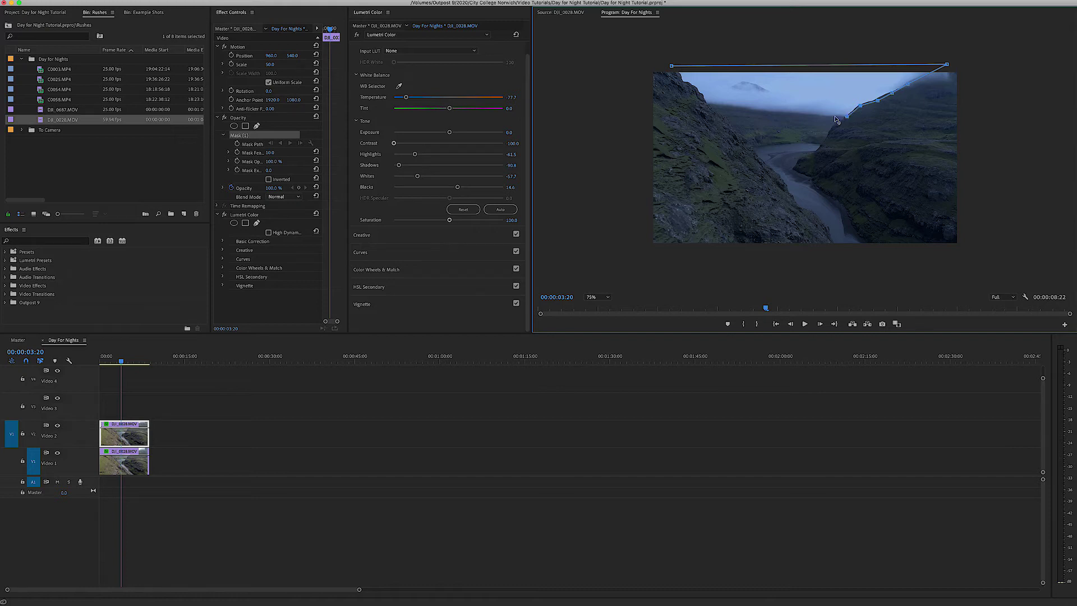
click(706, 104)
click(599, 297)
click(596, 359)
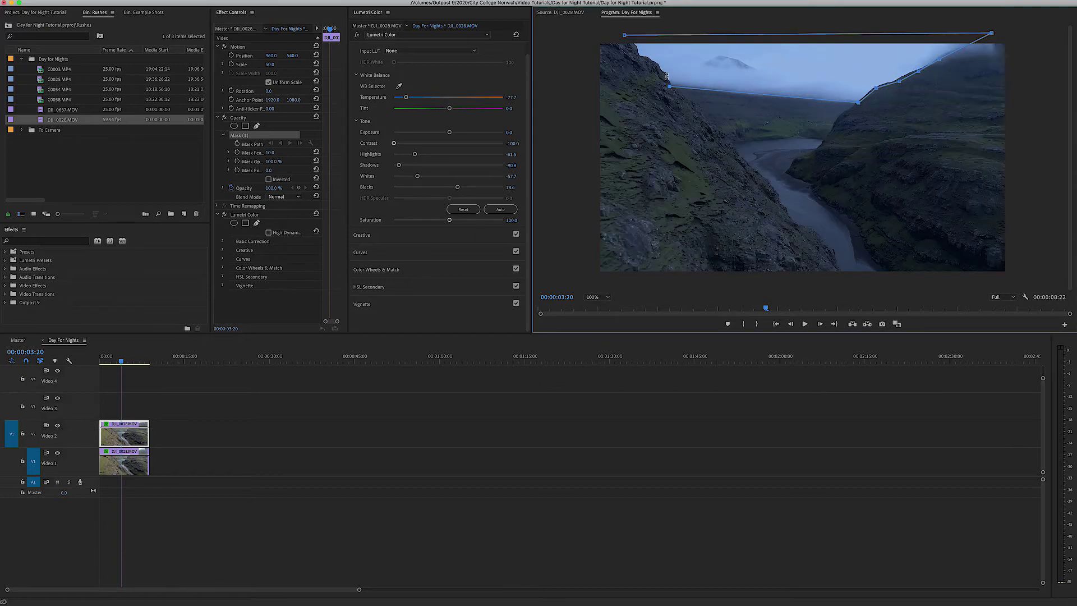
click(645, 58)
click(637, 50)
click(624, 35)
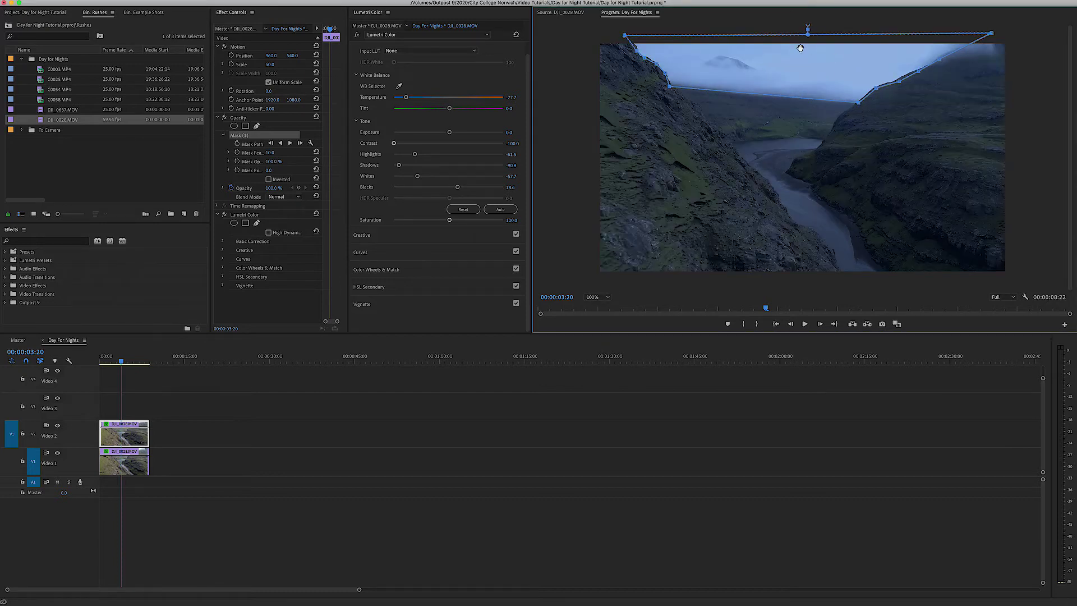
click(58, 455)
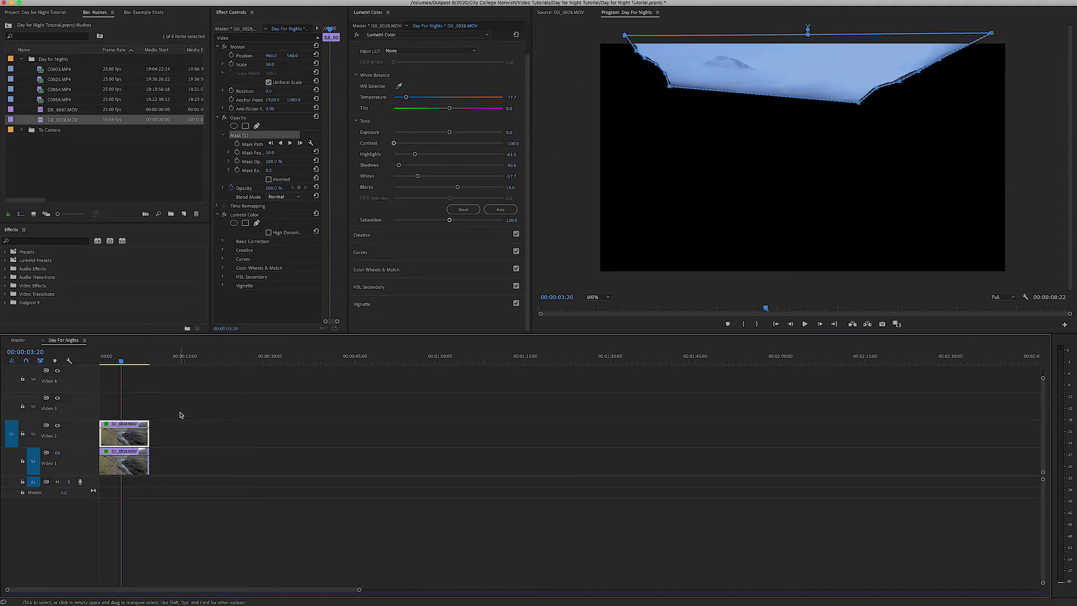
click(57, 453)
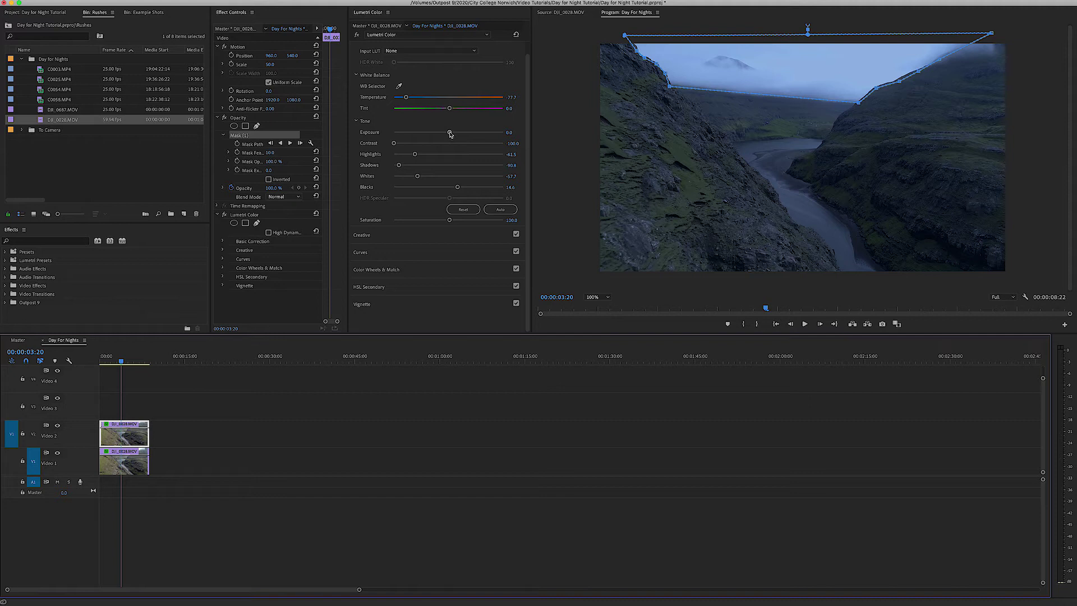
- Darken the masked sky: Exposure -1.0, Whites -100, and a lowered RGB curve
drag(450, 133, 436, 137)
drag(418, 176, 380, 179)
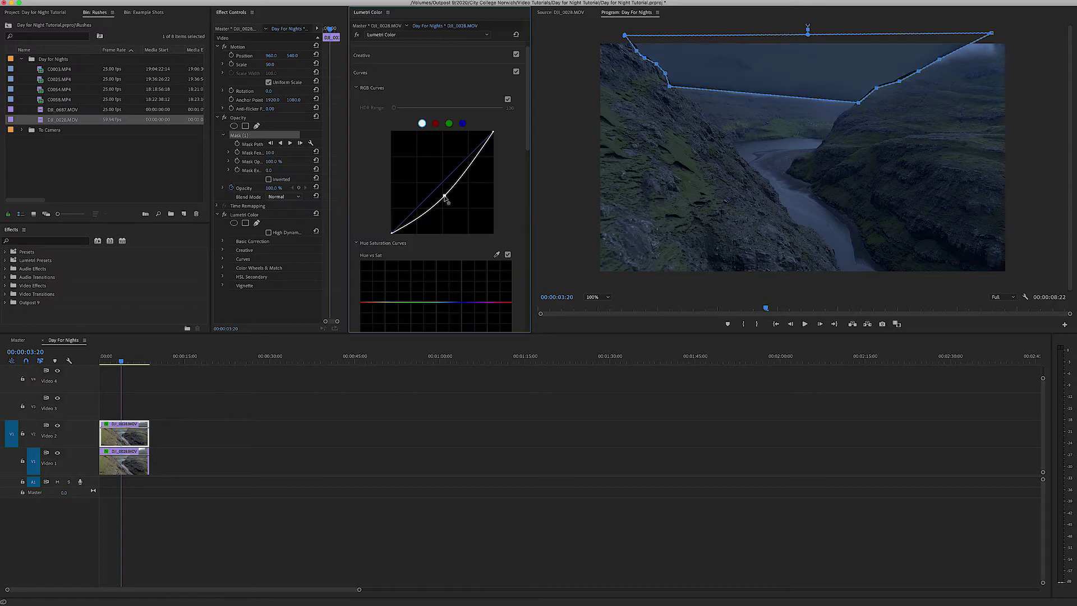
drag(445, 193, 446, 200)
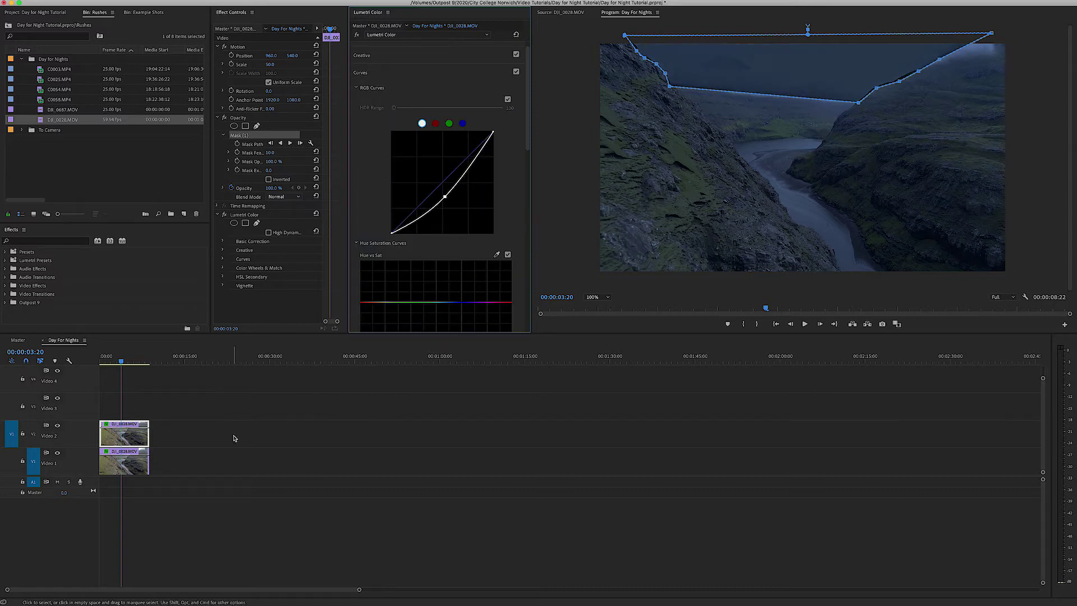
click(234, 438)
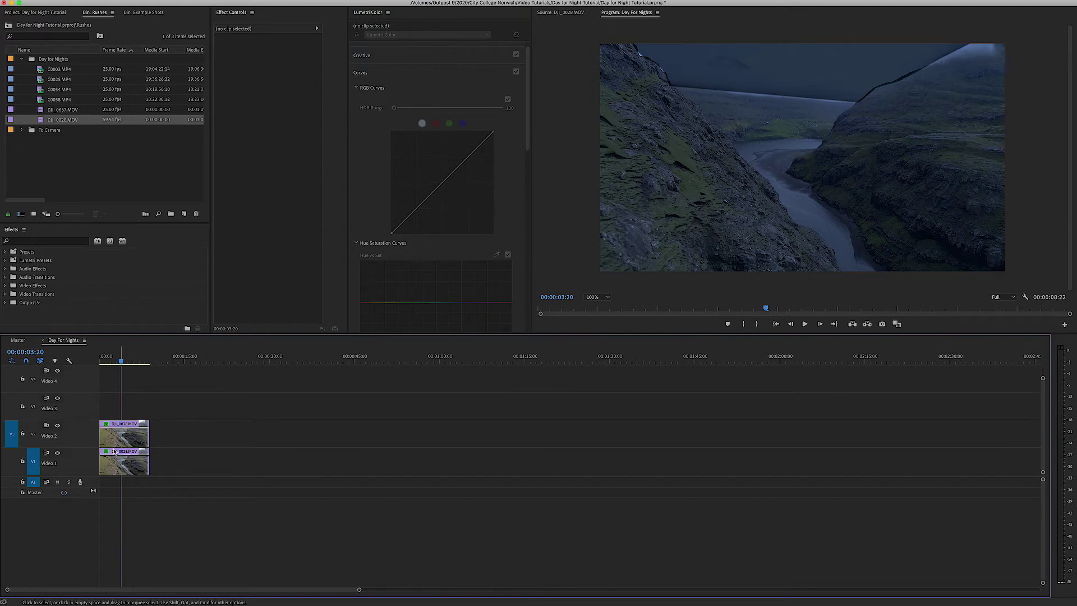
click(131, 438)
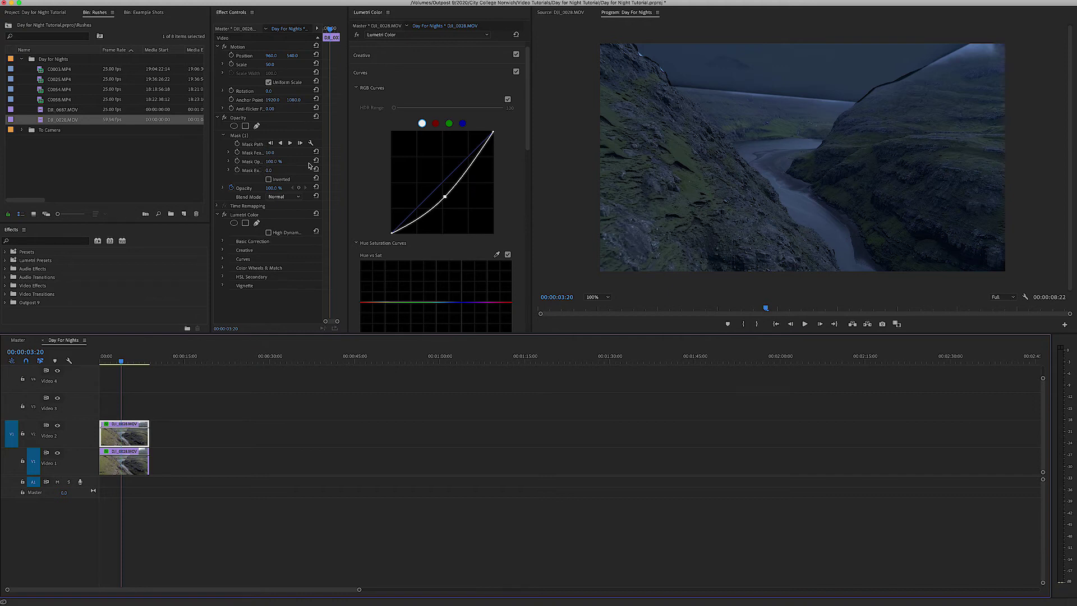
- Widen Effect Controls, increase Mask Feather, and set Mask Expansion to 207
drag(349, 156, 393, 156)
drag(333, 86, 366, 86)
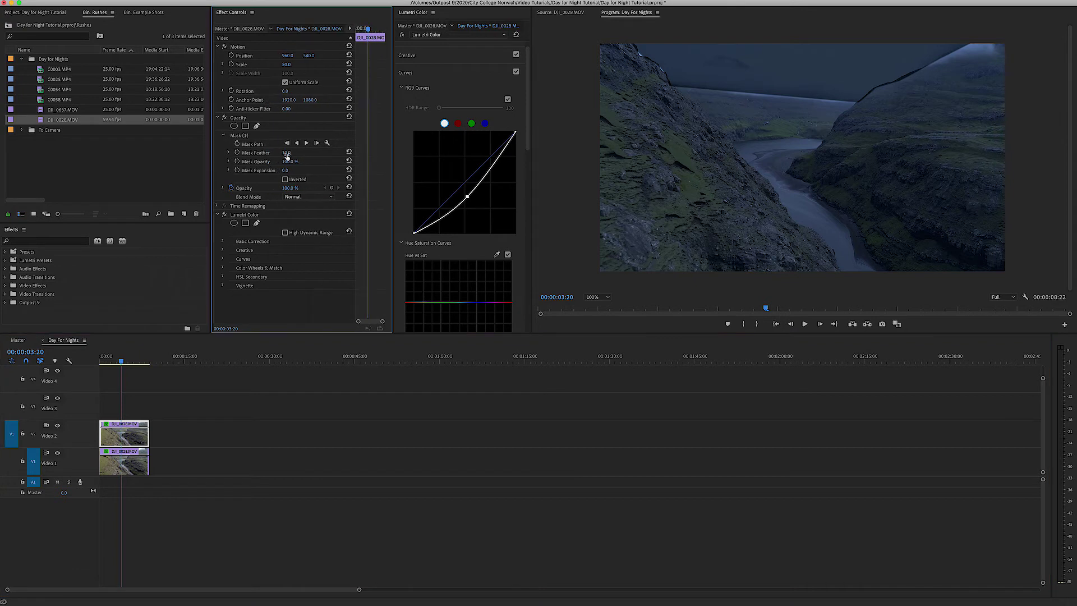
drag(286, 153, 408, 153)
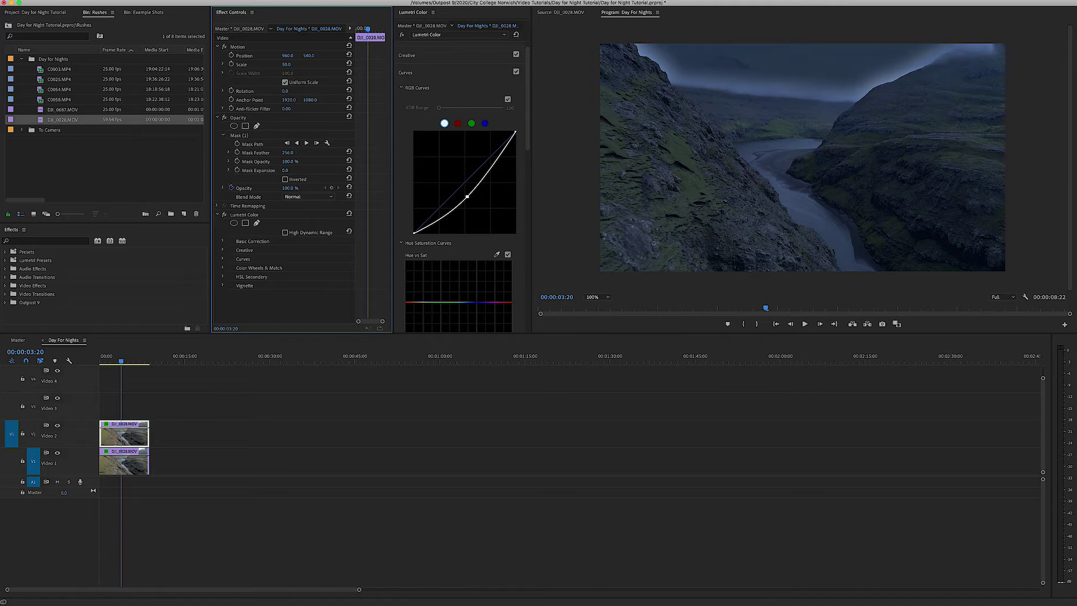
drag(285, 170, 342, 170)
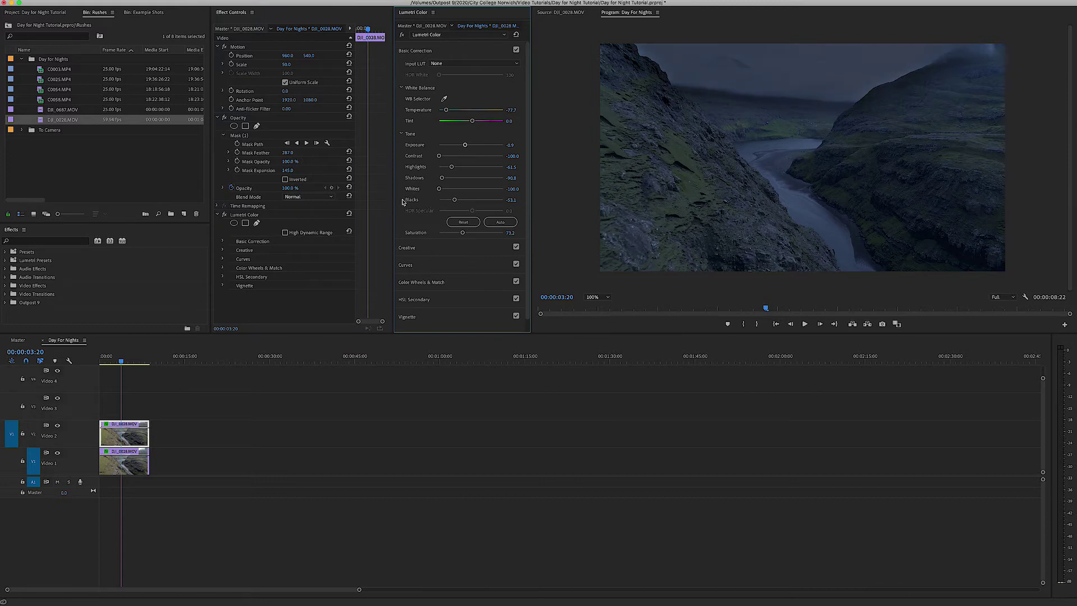
drag(288, 170, 275, 170)
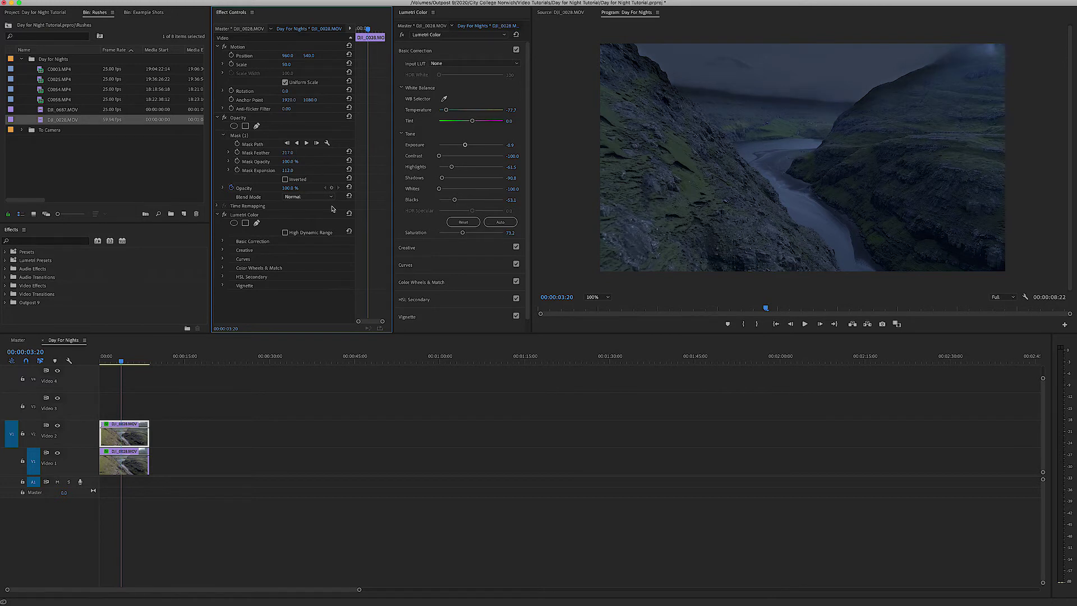
drag(287, 170, 320, 152)
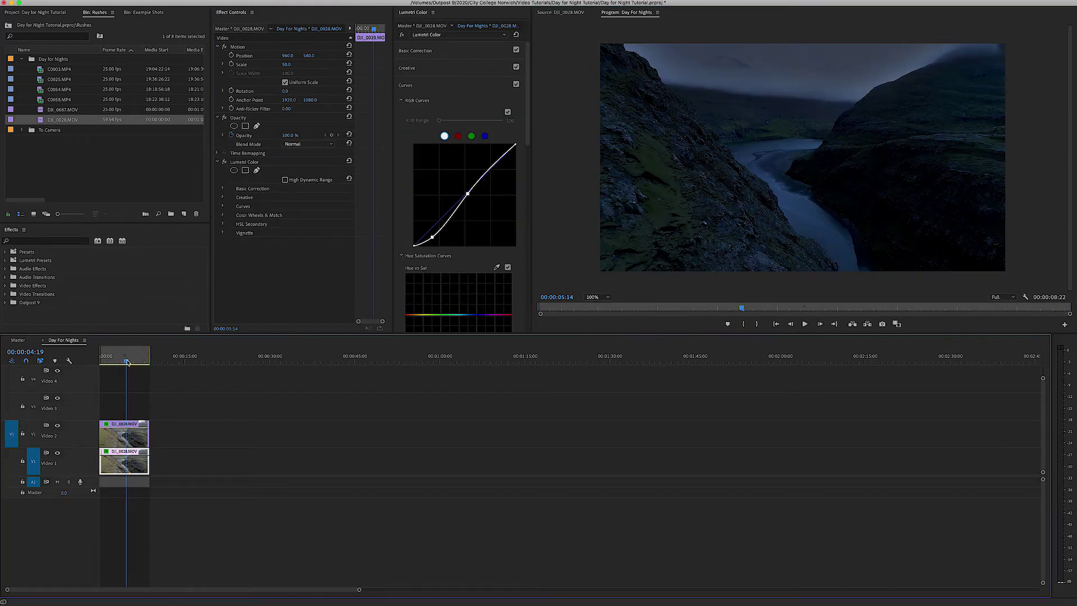
- Select the V2 sky clip, show its mask outline, and enable Mask Path keyframing
click(125, 363)
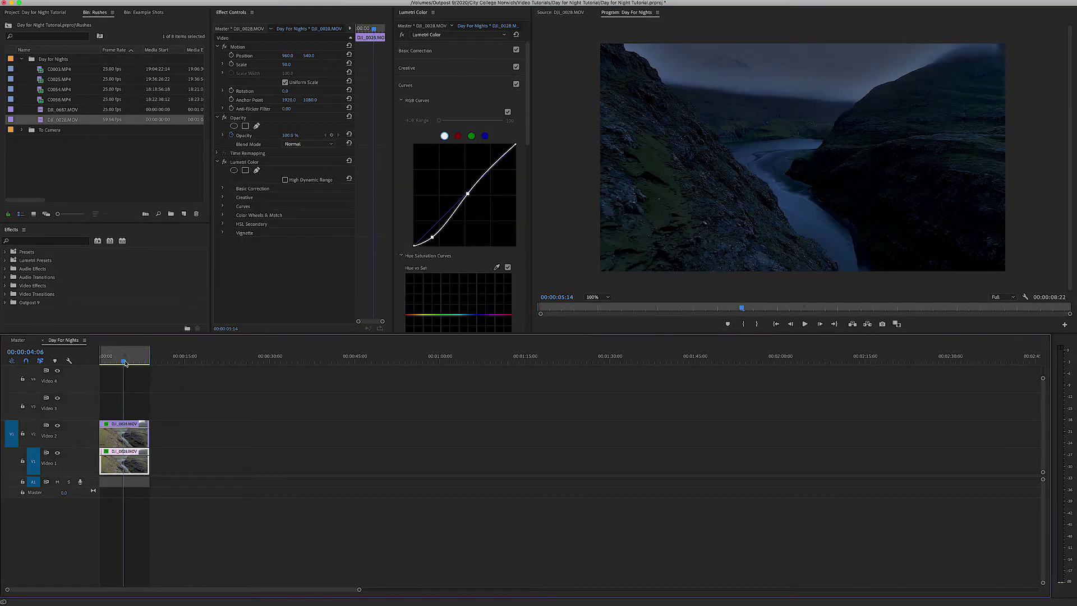
drag(125, 363, 123, 363)
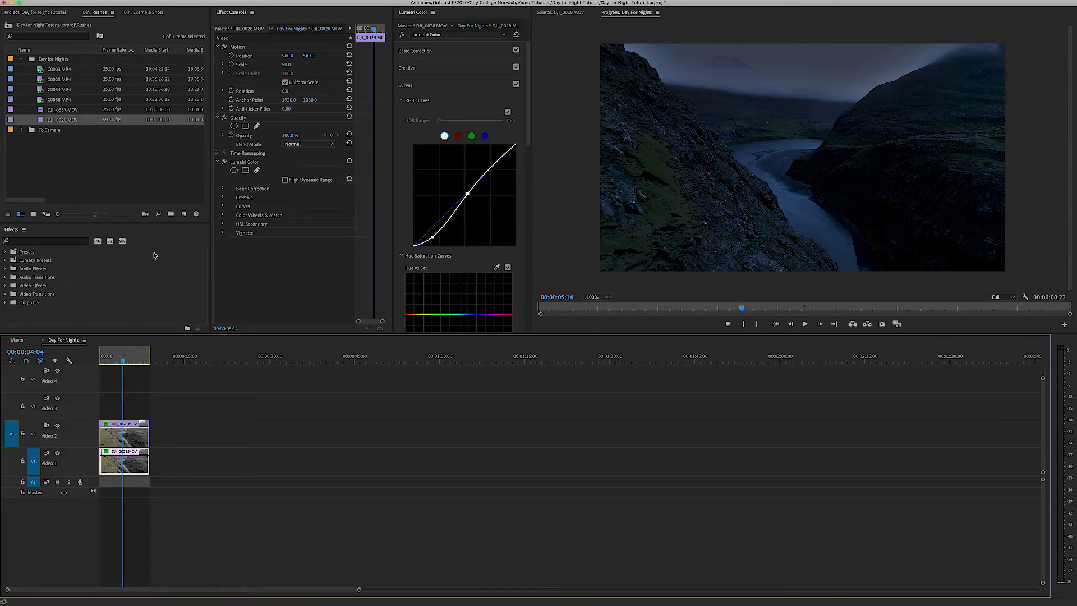
click(126, 438)
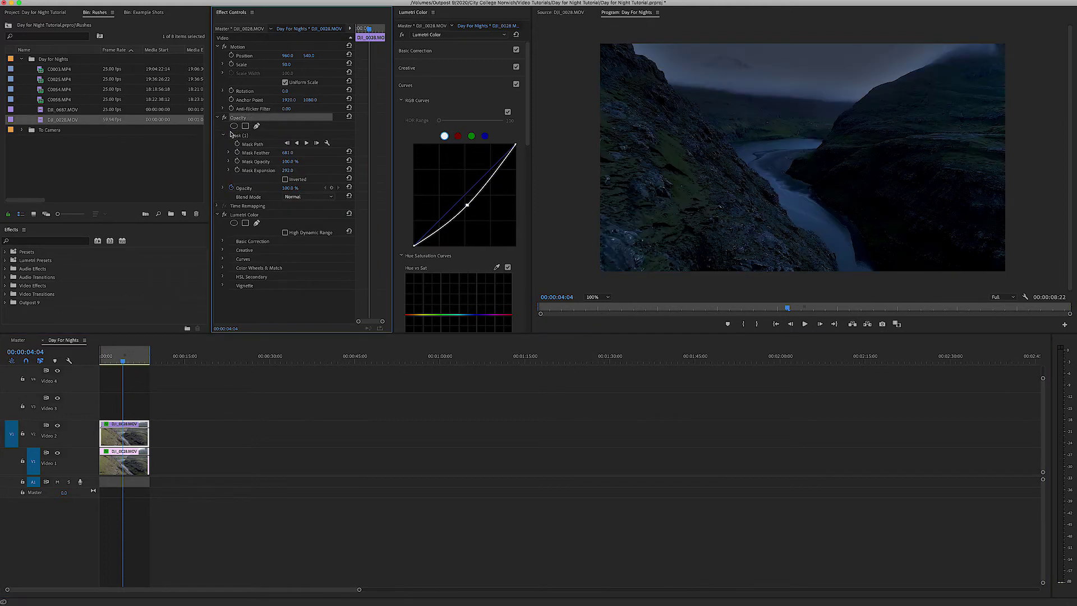
click(244, 136)
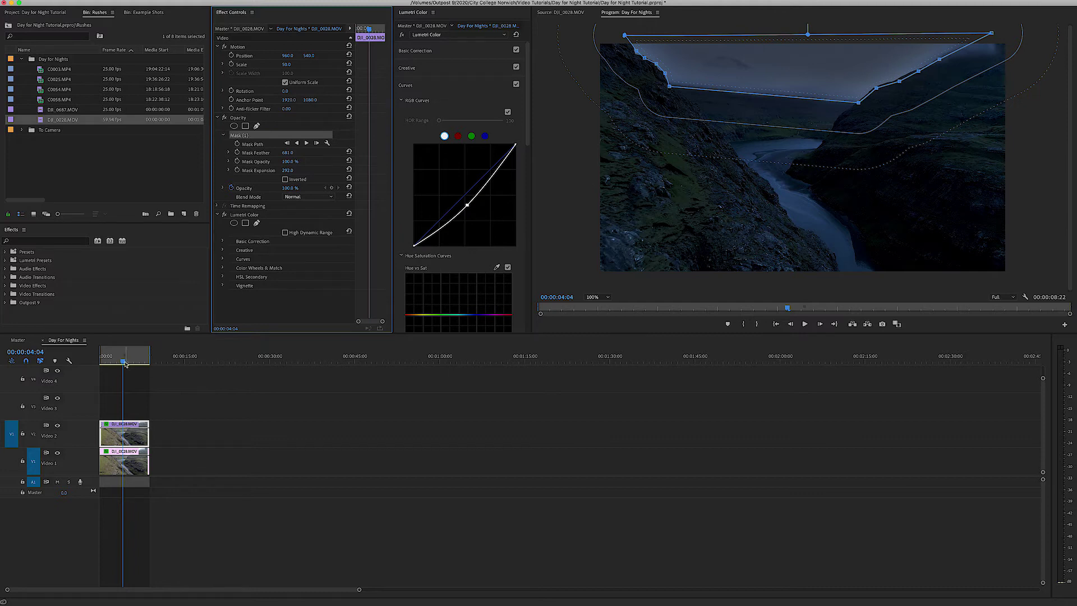
mouse_move(123, 360)
mouse_down()
mouse_move(157, 363)
mouse_move(121, 363)
mouse_up()
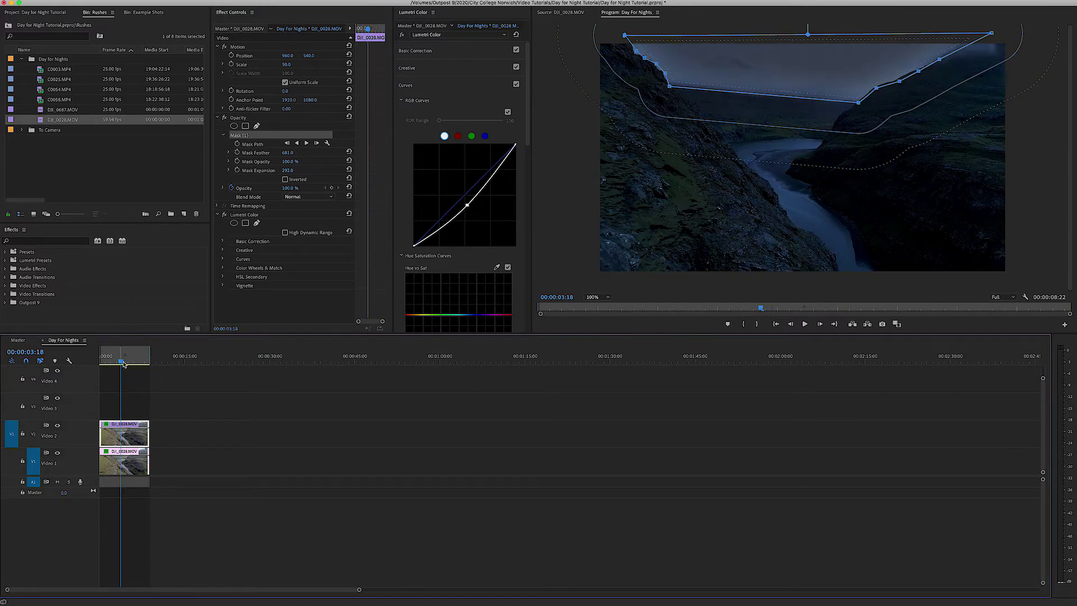
click(239, 145)
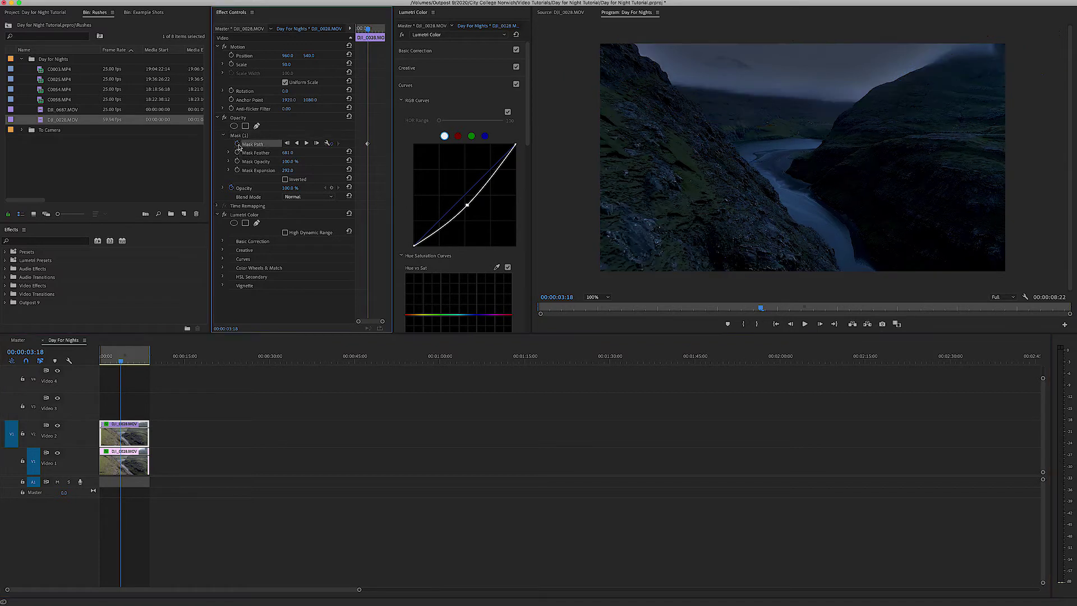
click(247, 137)
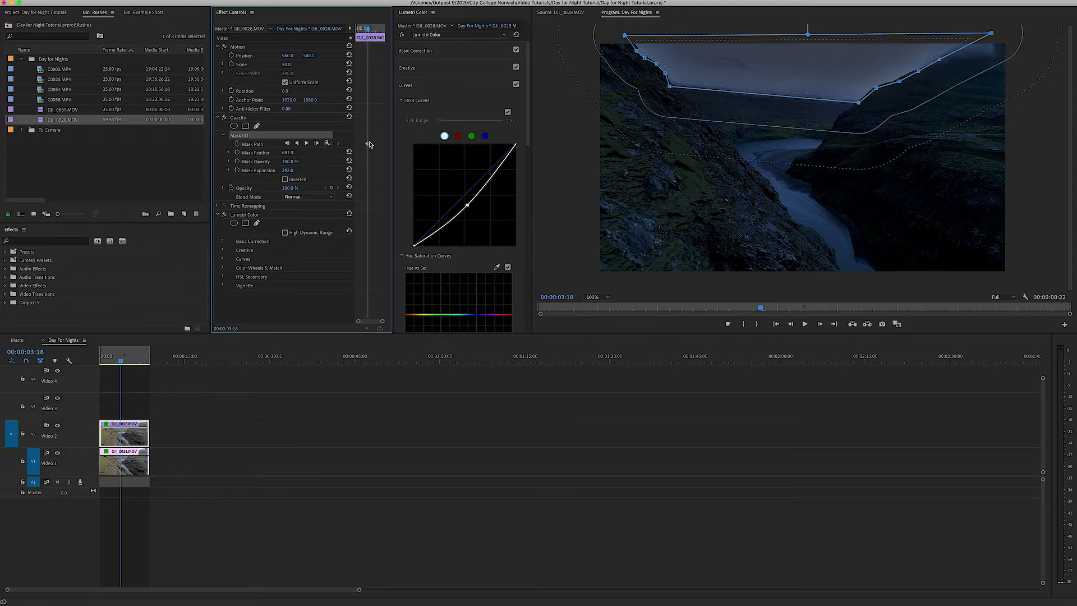
drag(362, 31, 355, 33)
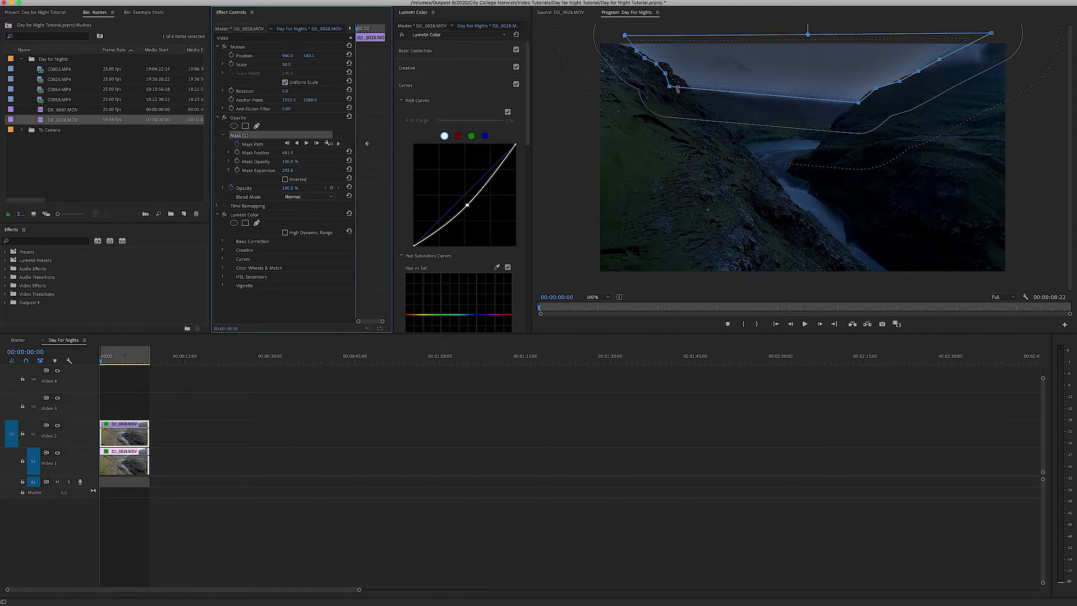
- Move mask points at several frames to follow the hilltops, then fit the Program view
drag(671, 88, 693, 92)
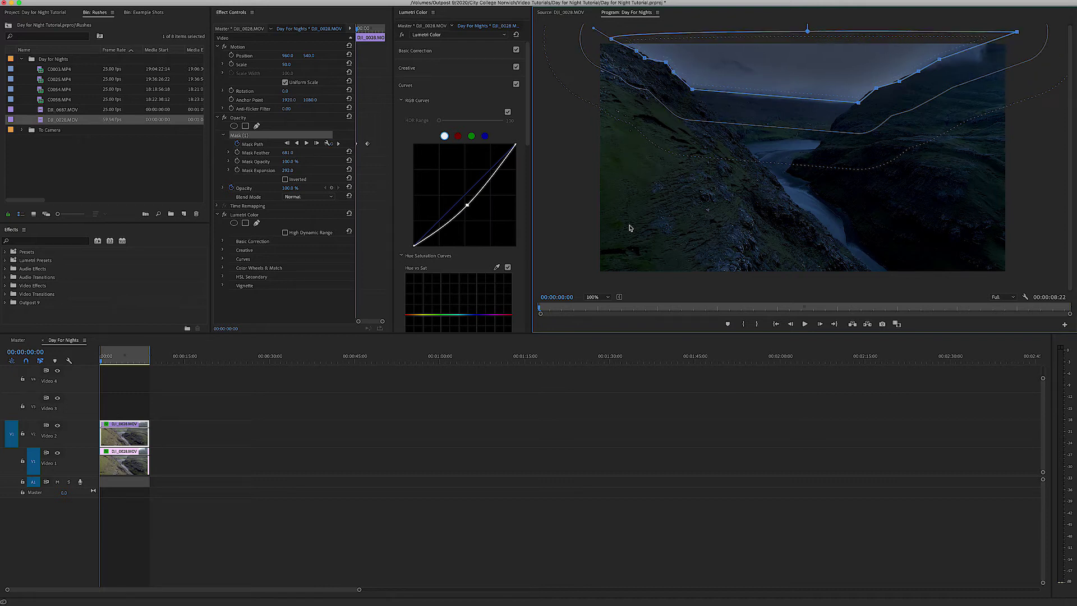
click(149, 358)
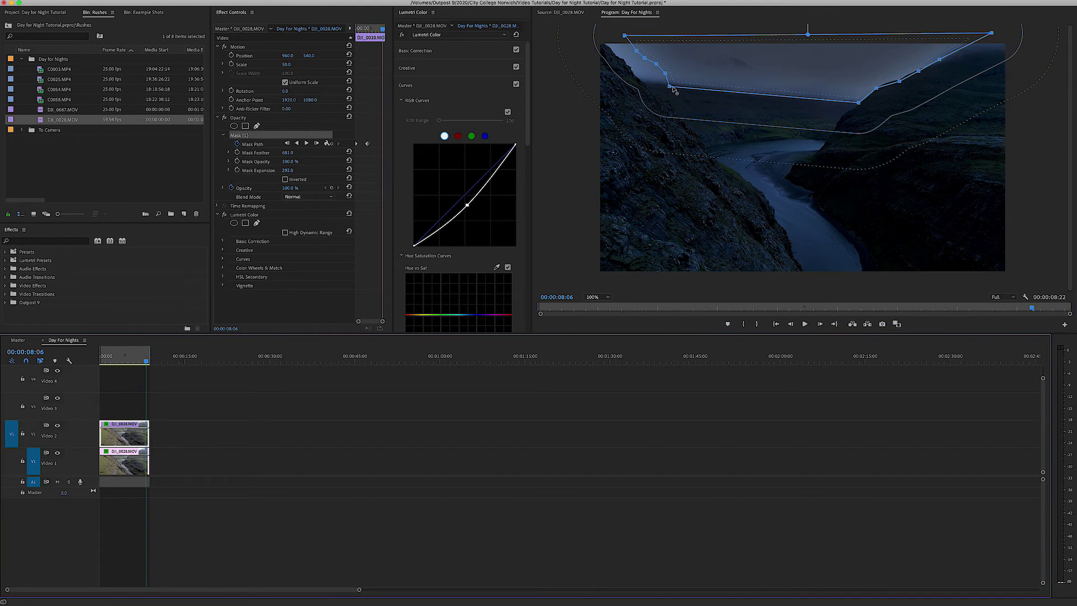
drag(683, 192, 608, 51)
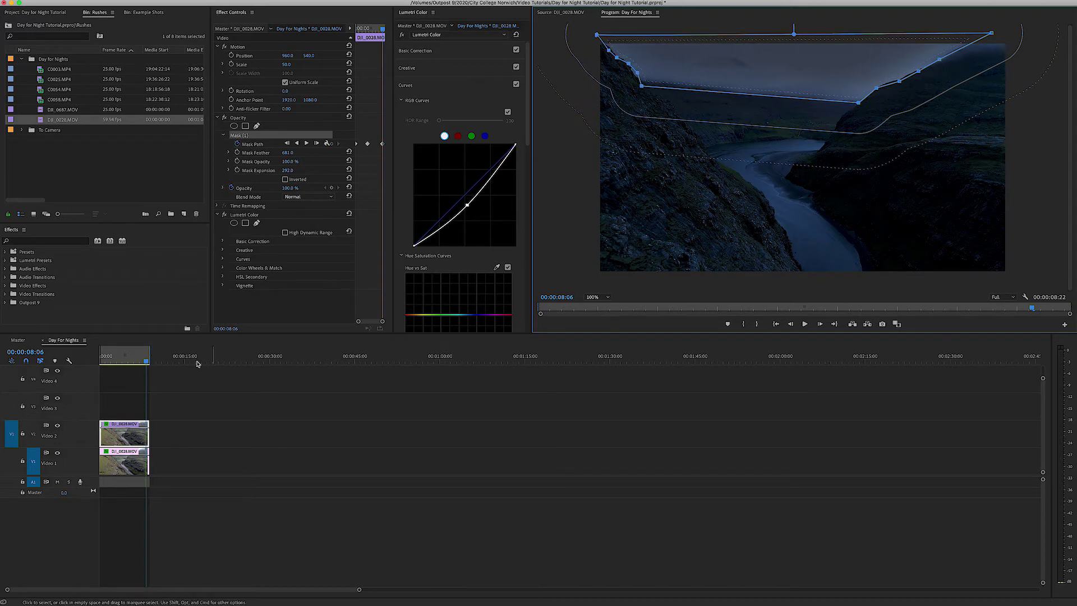
drag(137, 364, 133, 363)
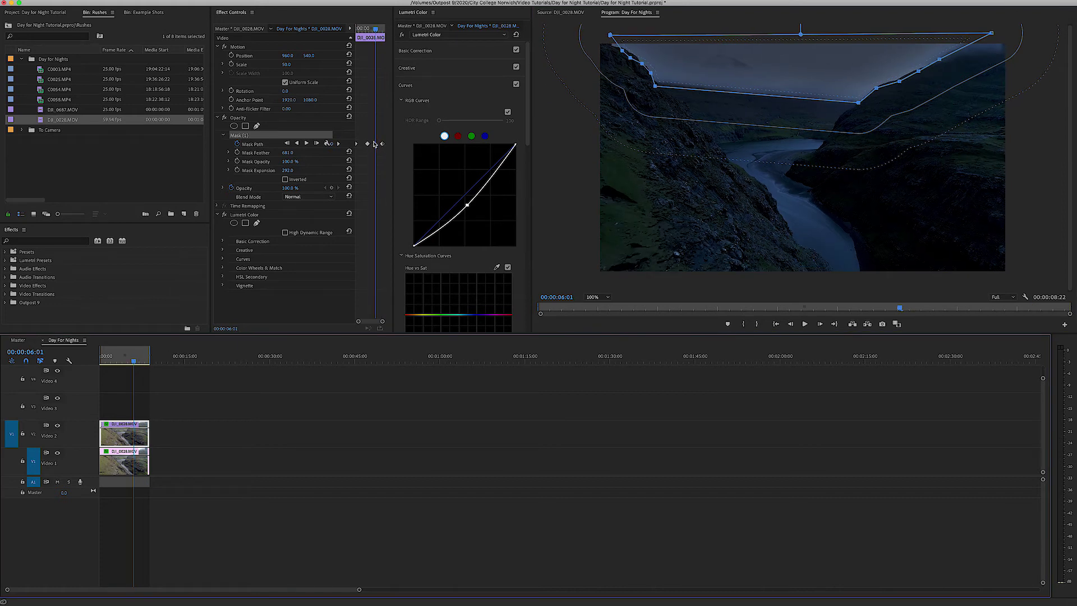
click(376, 30)
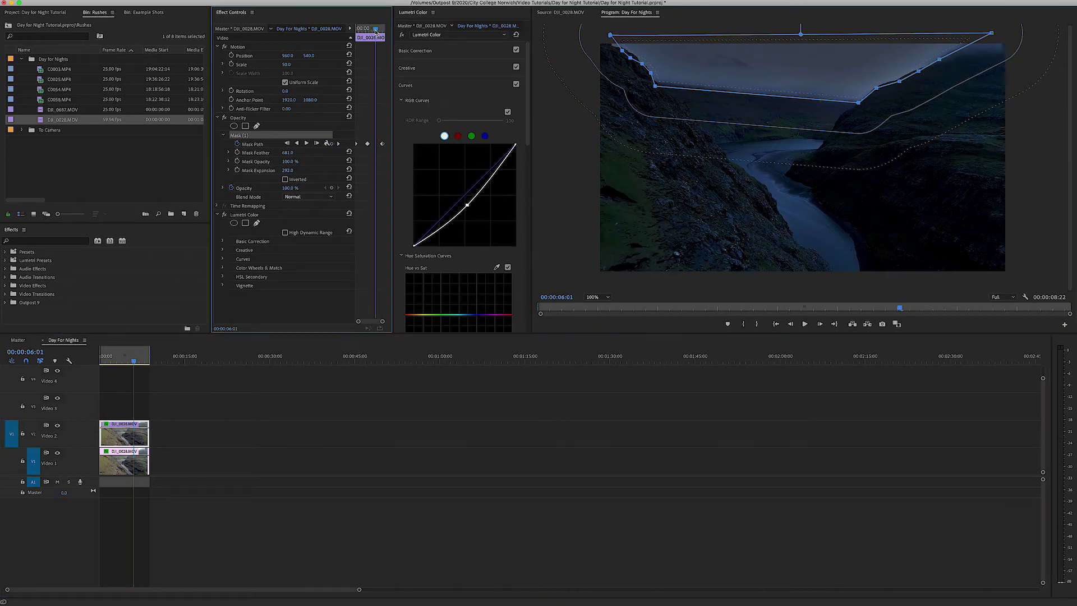
drag(376, 31, 362, 31)
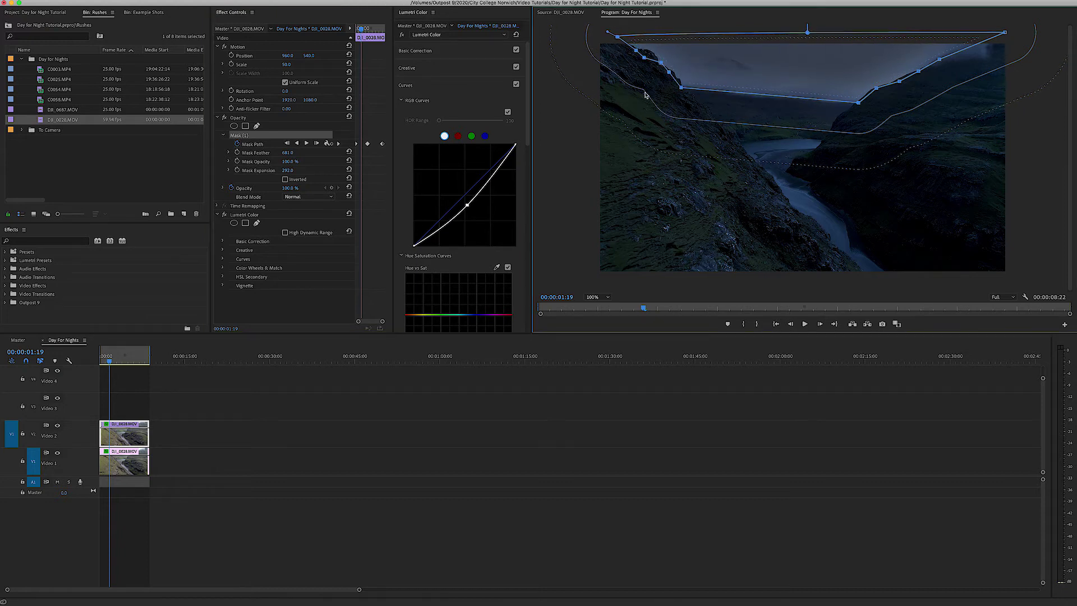
drag(644, 57, 653, 50)
click(477, 407)
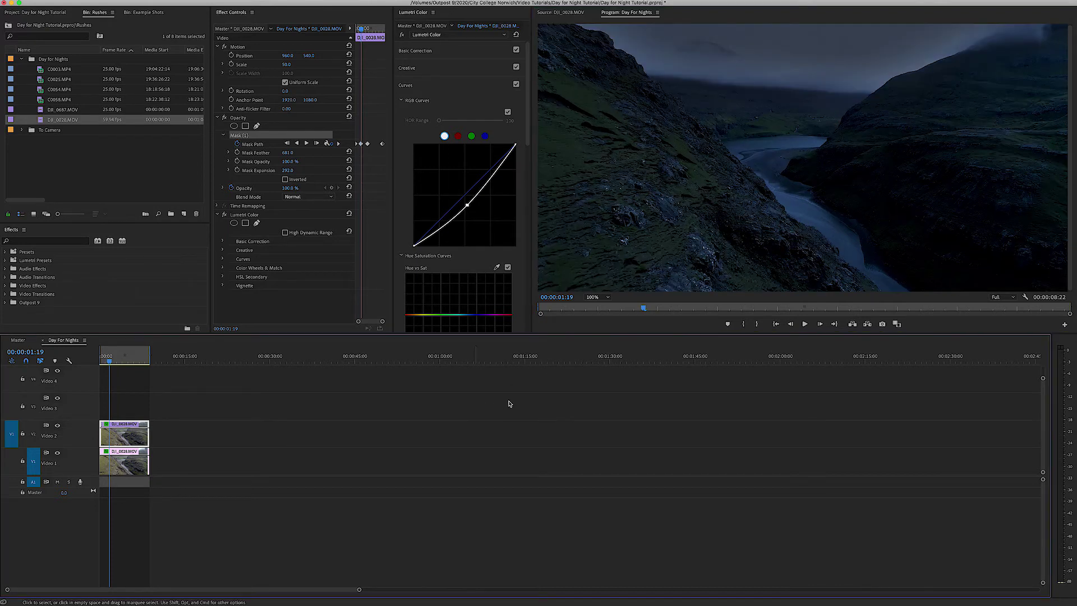
click(608, 297)
- Load DJI_0687.MOV in the Source monitor and mark its Out point at 00:00:13:16
click(596, 310)
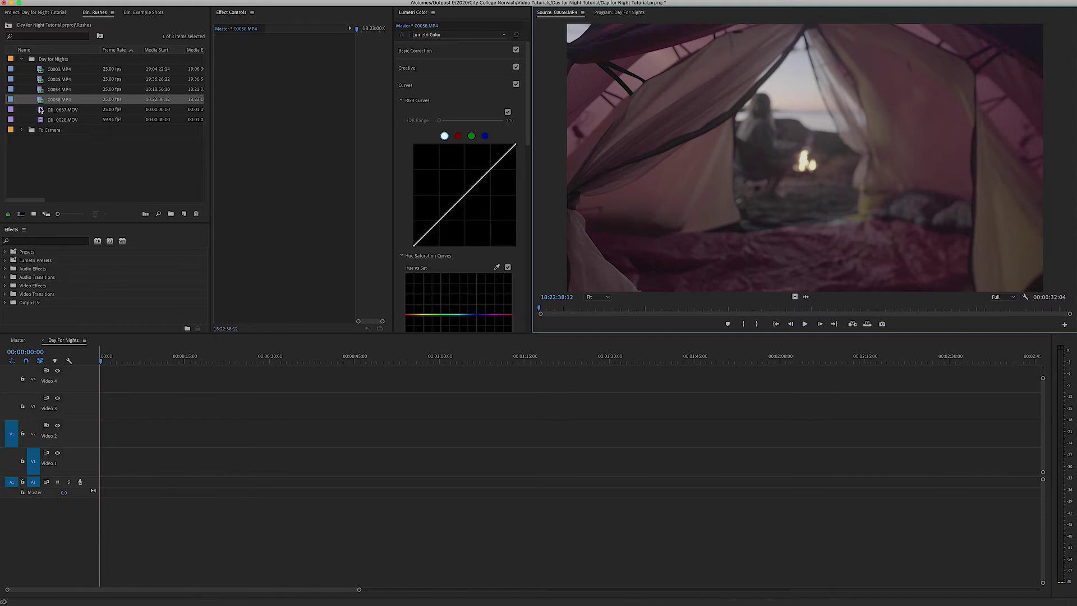
double_click(42, 110)
drag(537, 303, 594, 313)
key(space)
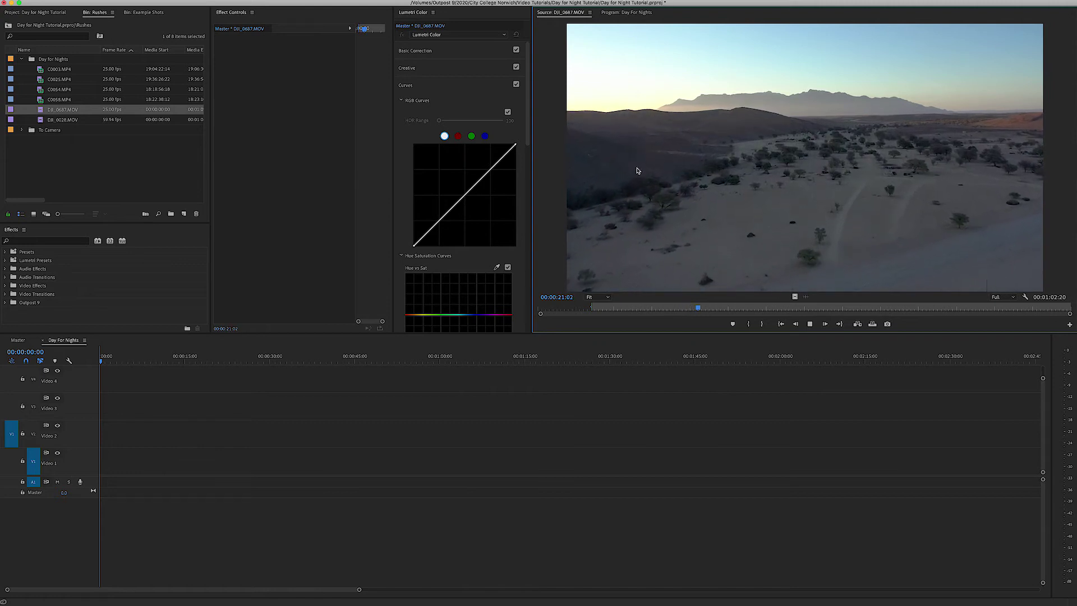
drag(747, 307, 522, 315)
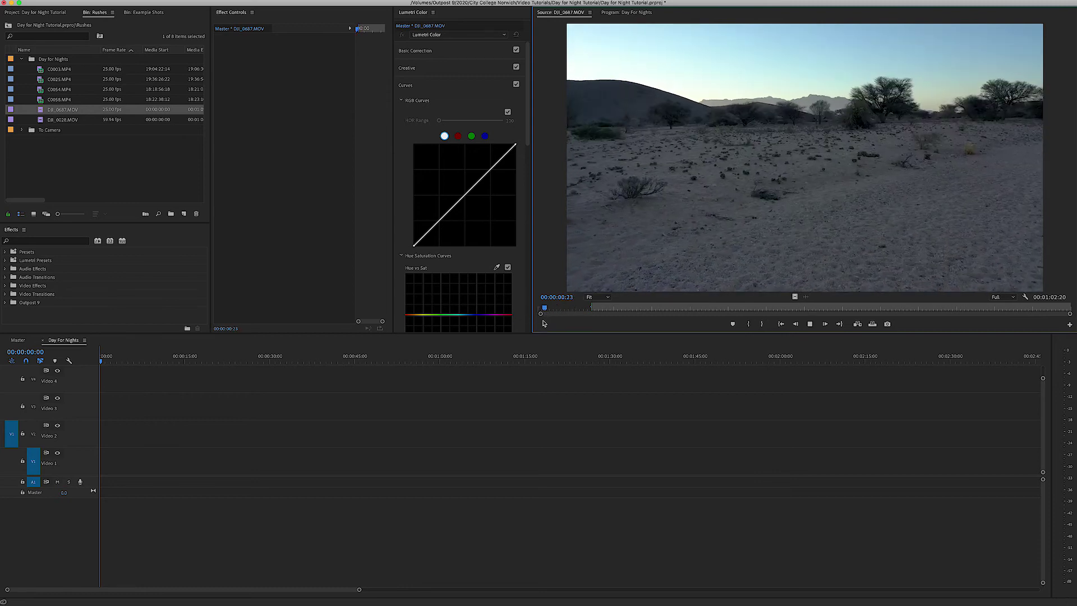
click(661, 308)
mouse_move(661, 308)
mouse_down()
mouse_move(627, 310)
mouse_move(641, 310)
mouse_up()
key(o)
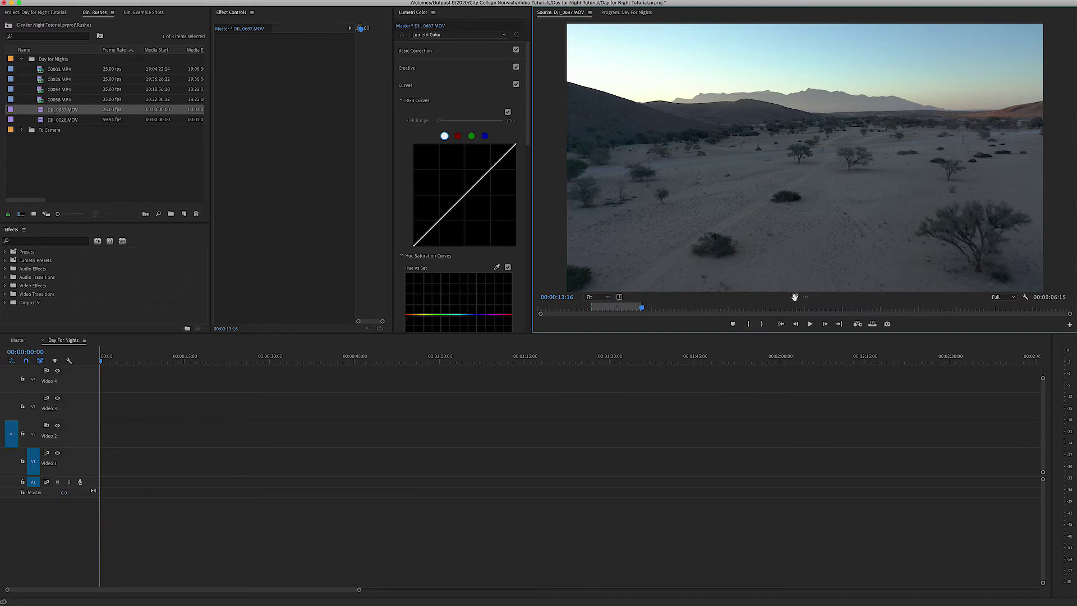
- Place its video at the start of Video 1 and set Scale to 50
drag(796, 300, 99, 460)
drag(113, 359, 116, 359)
click(288, 64)
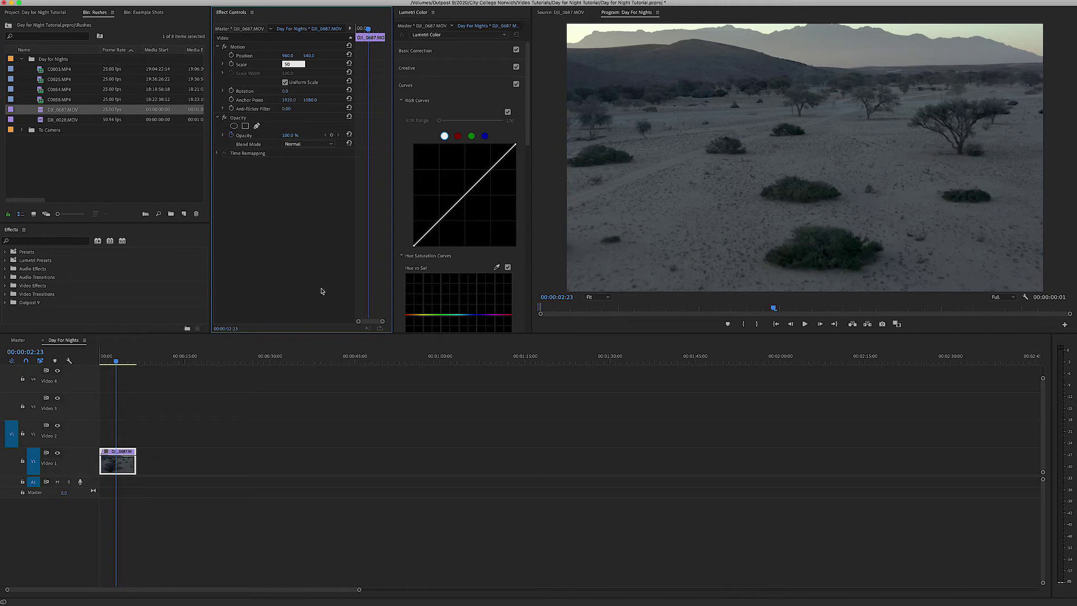
key(Return)
mouse_move(116, 359)
mouse_down()
mouse_move(97, 361)
mouse_move(132, 360)
mouse_up()
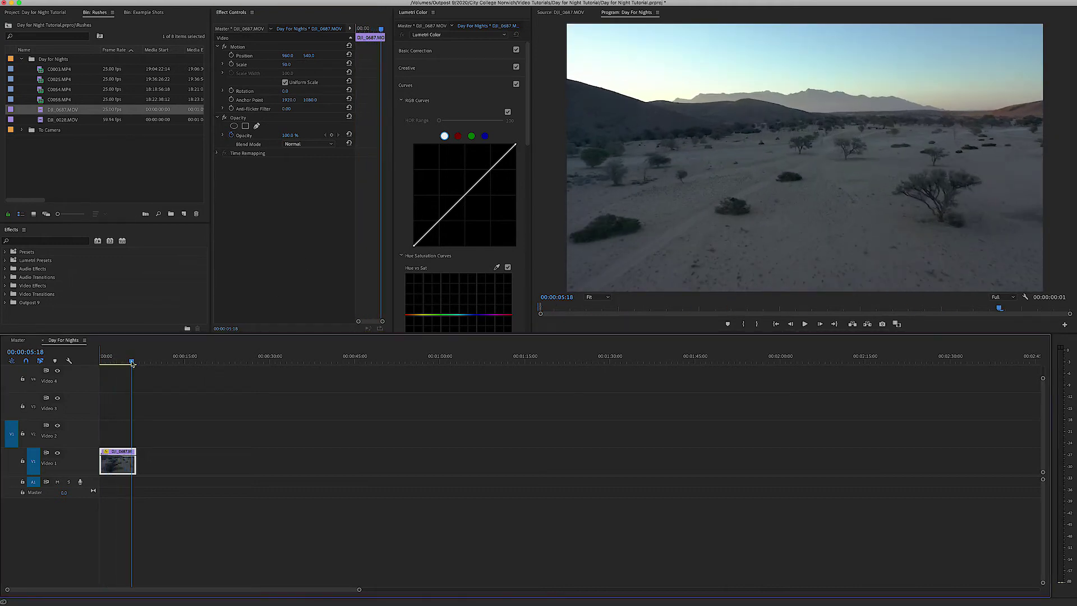
- Replace the desert clip on V1 with an After Effects composition
right_click(124, 469)
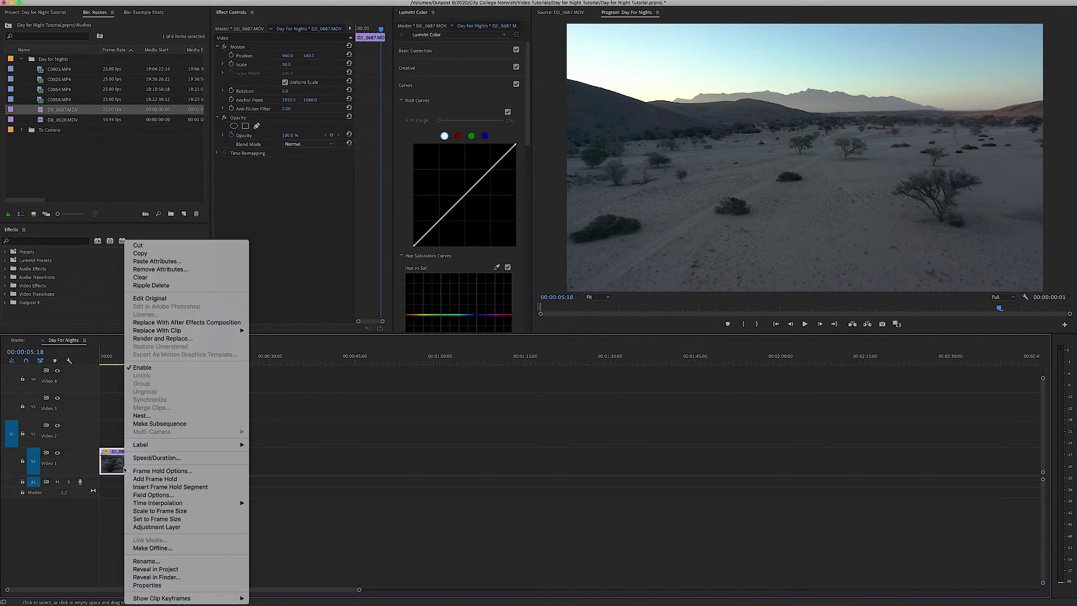
click(184, 324)
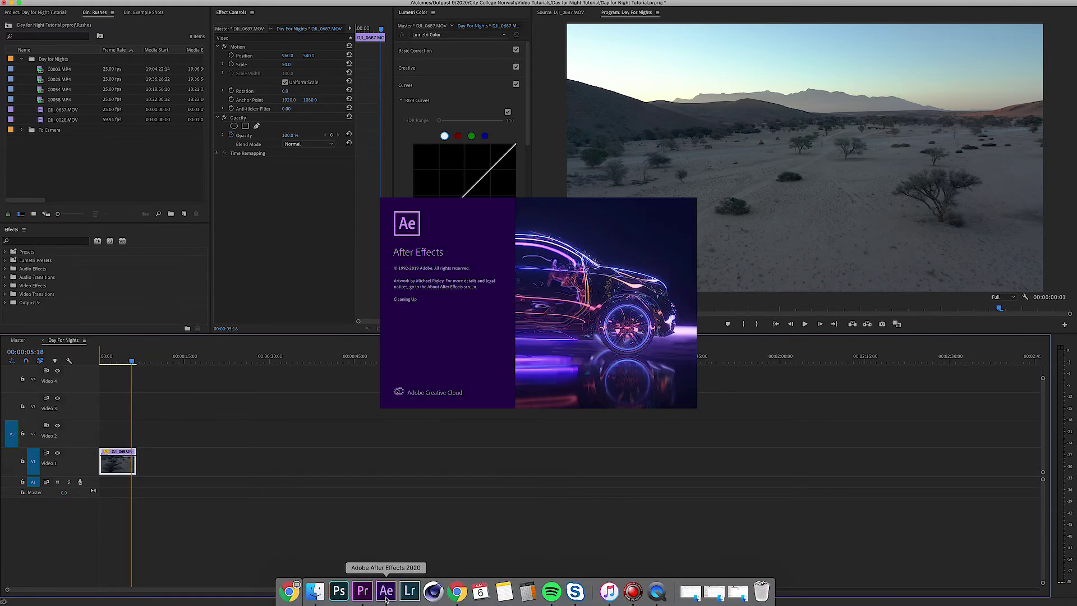
- Save the After Effects project as 'Sky Replacement'
text(Sky)
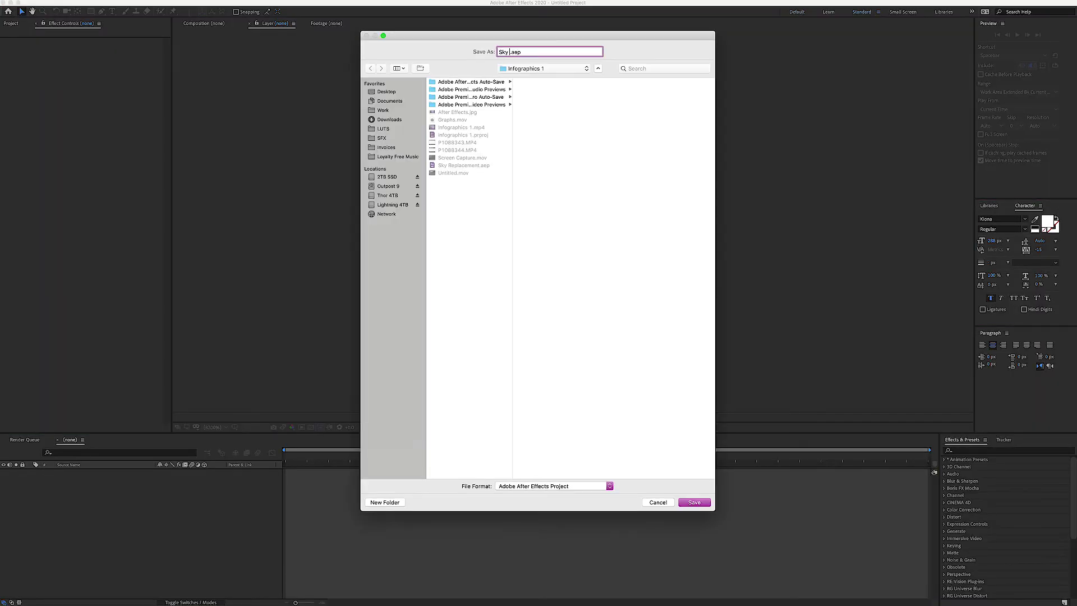
text( Replacement)
click(388, 185)
click(555, 97)
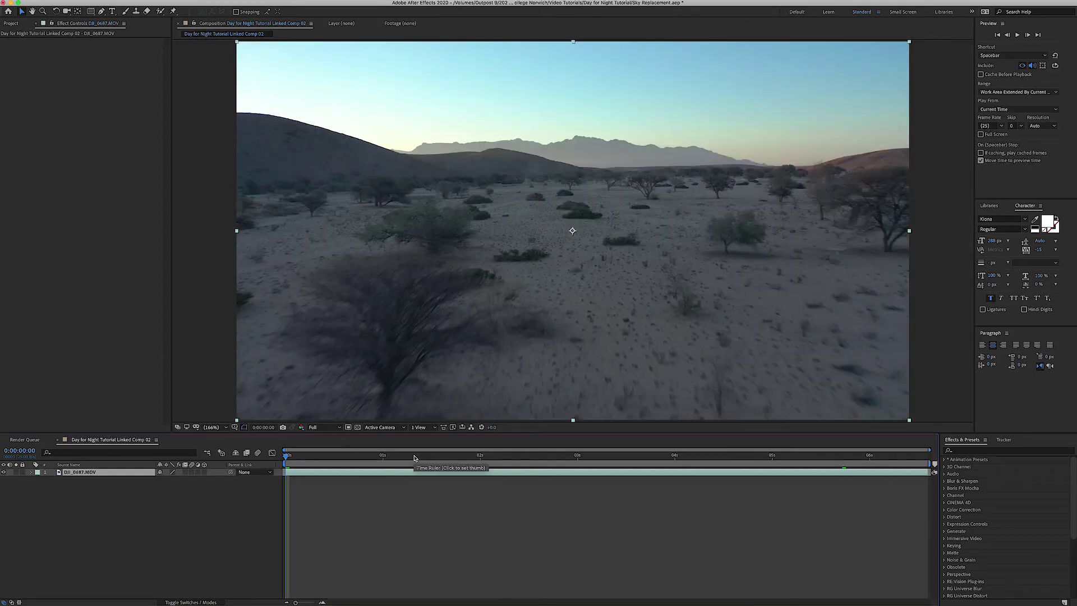
- Scrub the composition back to its first frame and reselect the DJI_0687.MOV layer
drag(303, 455, 523, 455)
click(726, 455)
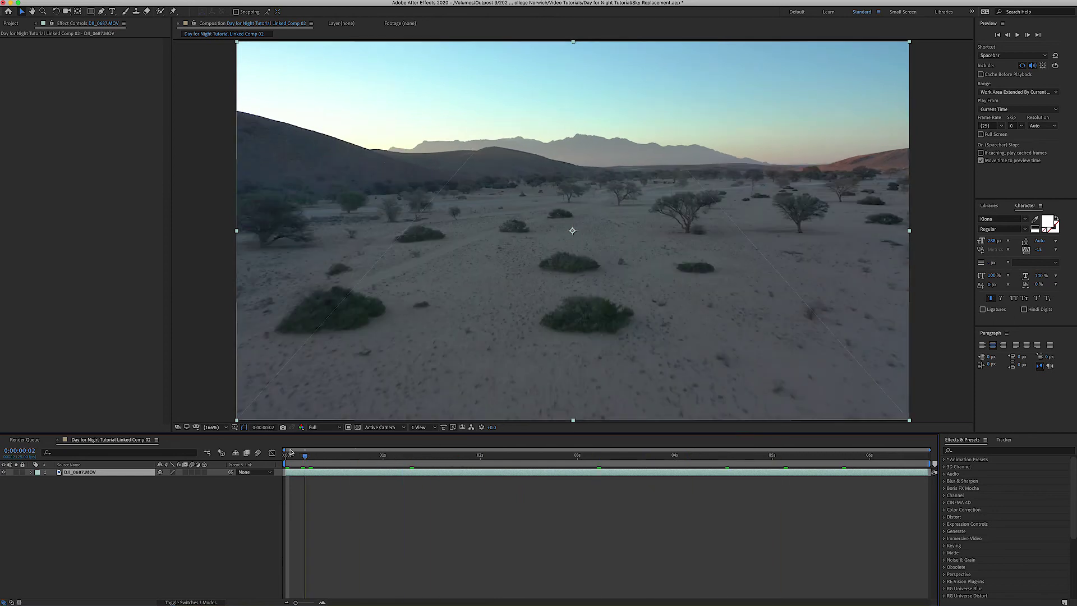
drag(725, 454, 271, 452)
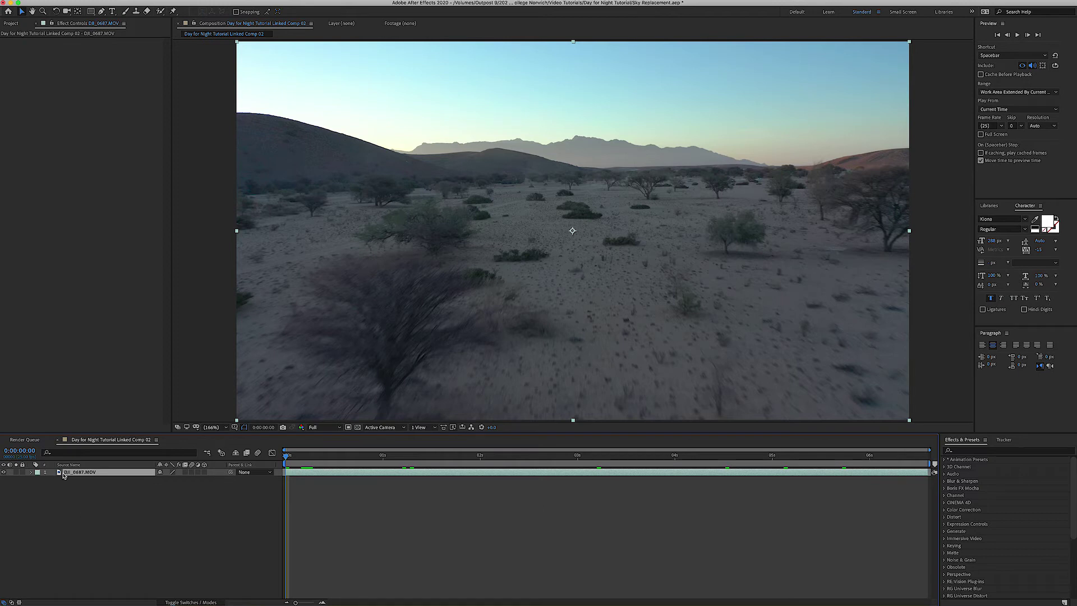
click(120, 490)
click(65, 477)
- Open the DJI_0687.MOV desert layer in the Layer panel and paint a first Roto Brush stroke over the sky
double_click(58, 474)
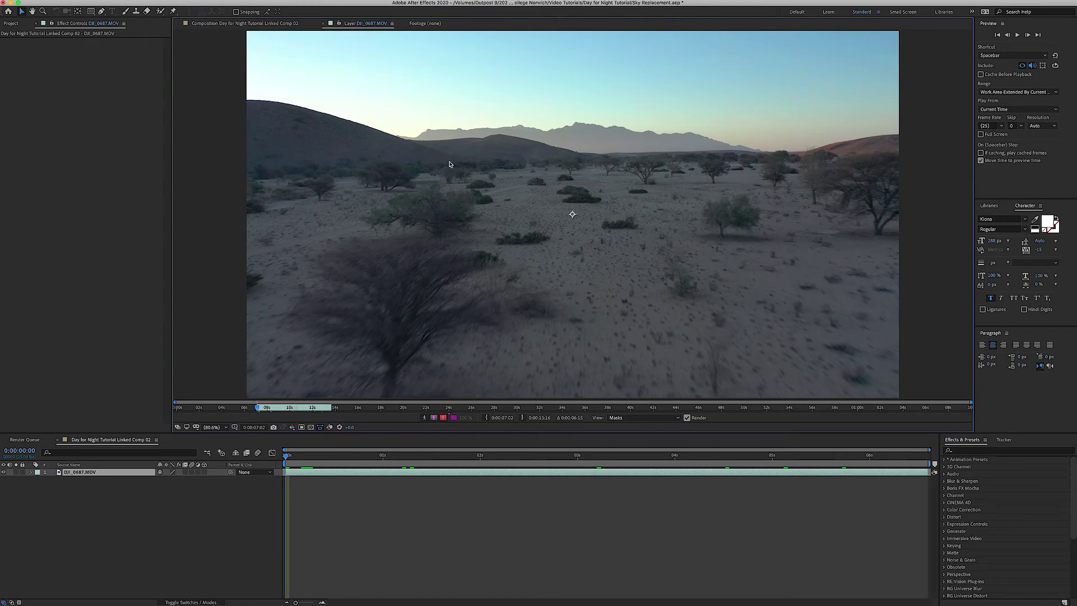
click(160, 13)
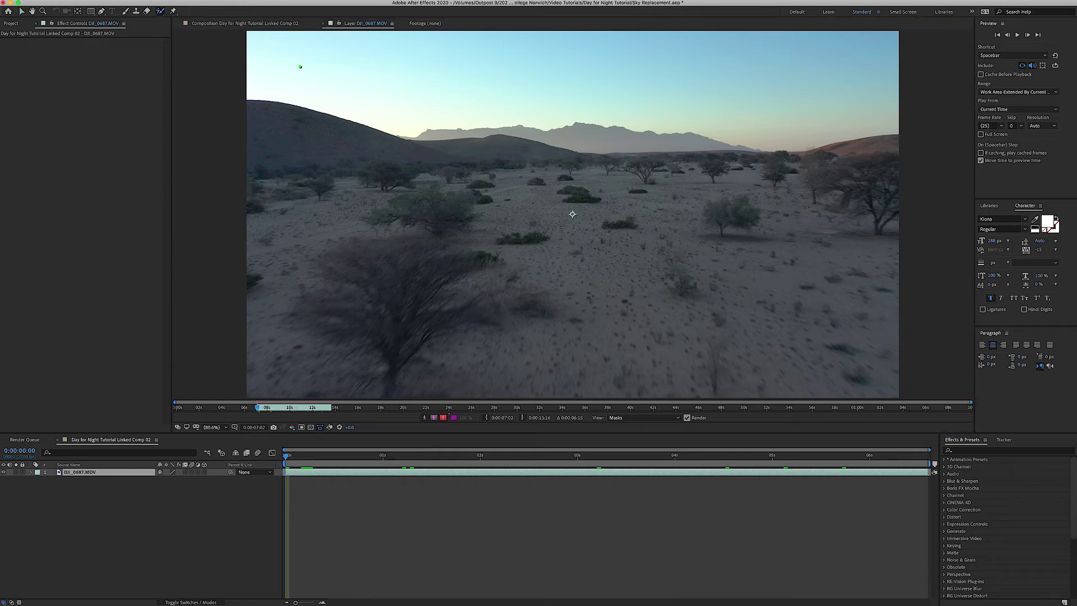
mouse_move(297, 56)
mouse_down()
mouse_move(341, 96)
mouse_move(382, 78)
mouse_move(426, 94)
mouse_up()
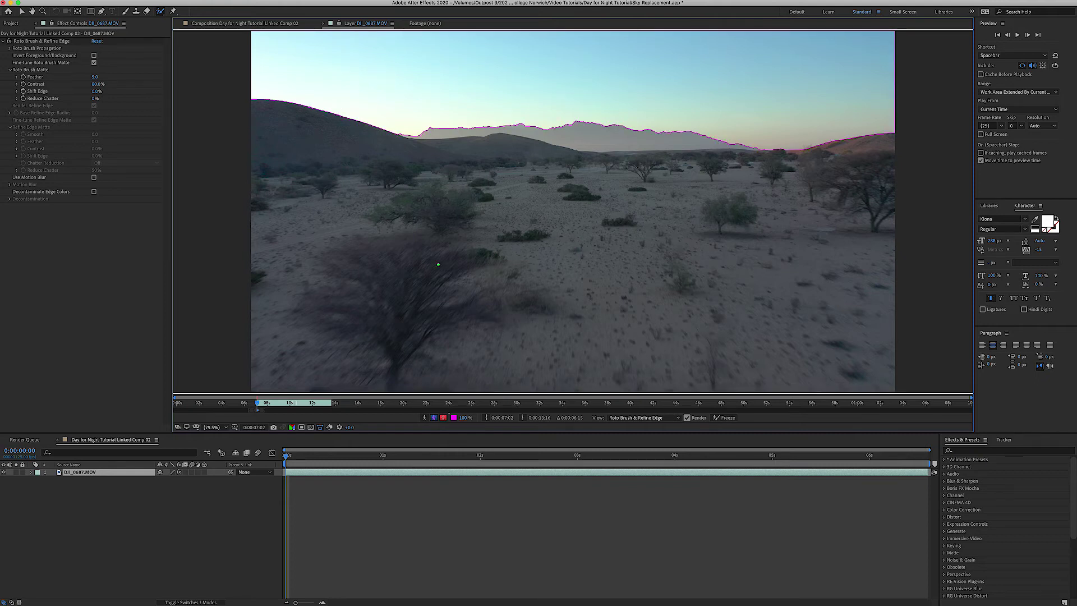
- Toggle between the red overlay and alpha matte views, then adjust the overlay opacity
click(443, 418)
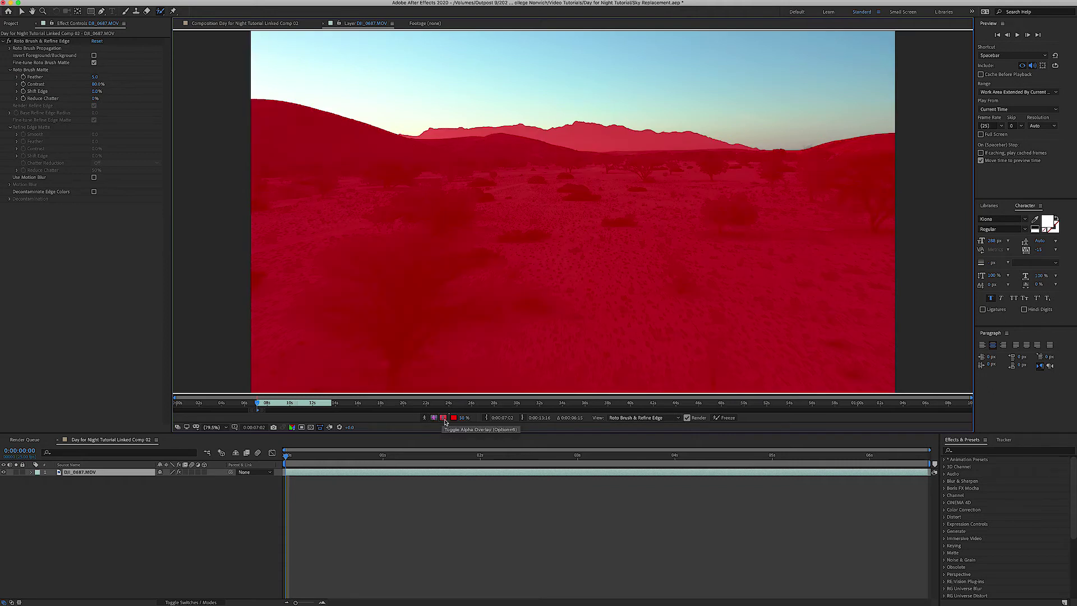
click(444, 419)
click(444, 419)
drag(464, 419, 479, 421)
drag(461, 420, 446, 423)
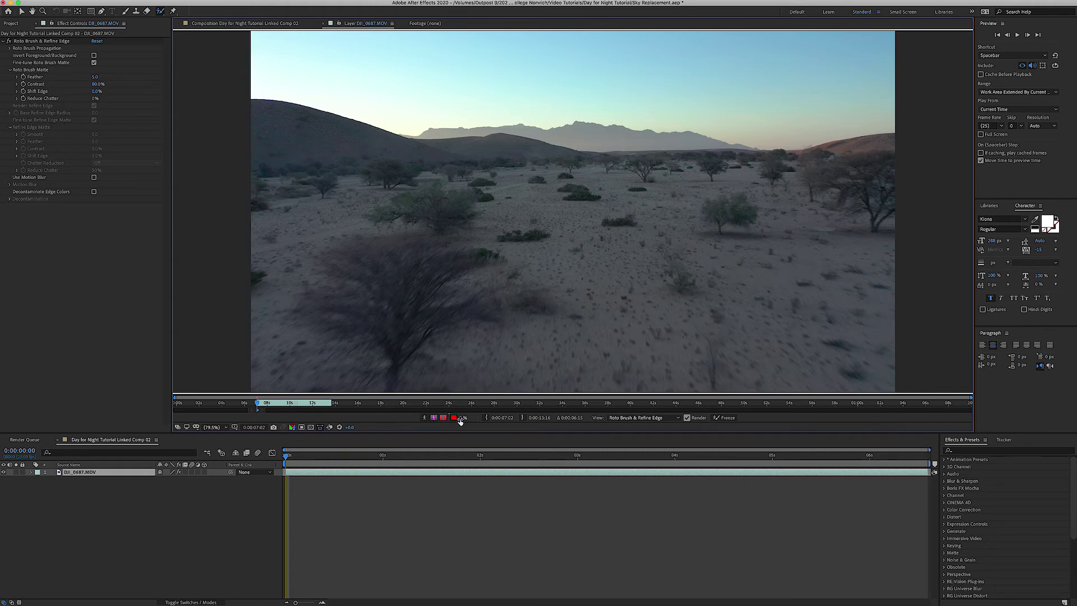
- Set the matte overlay opacity to 20% and paint the mountains along the ridge out of the matte
drag(460, 422, 472, 422)
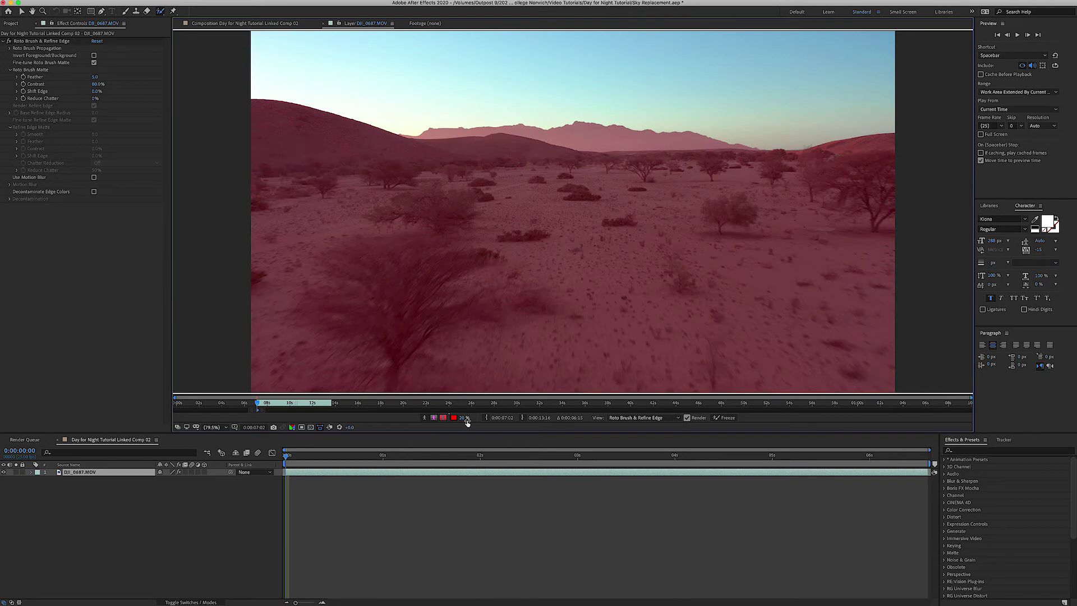
click(464, 418)
key(Return)
drag(684, 137, 617, 139)
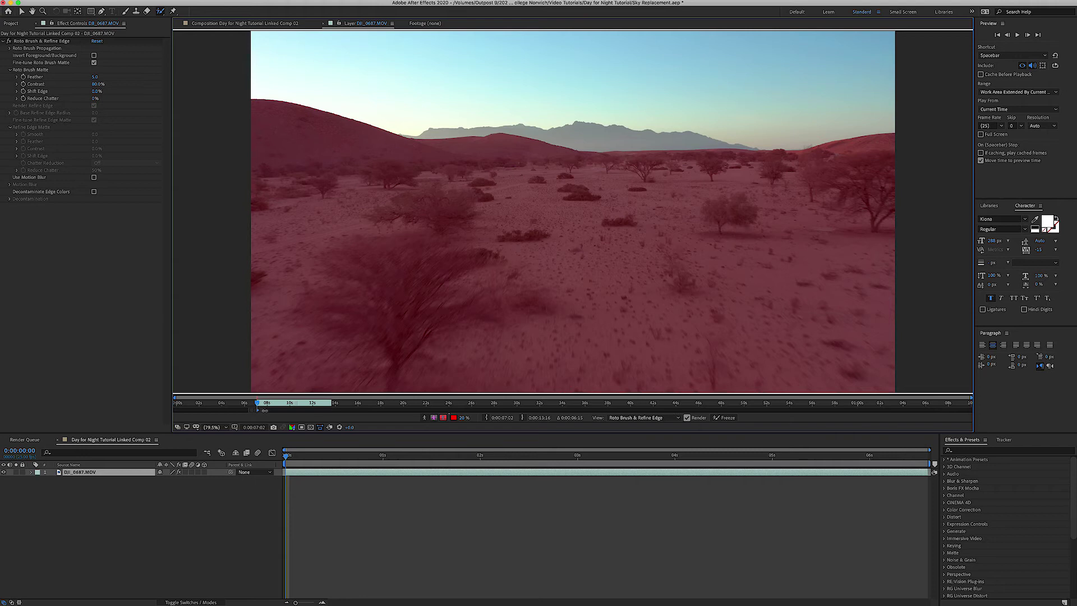
- Extend the roto span, propagate the matte through the clip, check frames, and return to the composition
drag(265, 411, 330, 413)
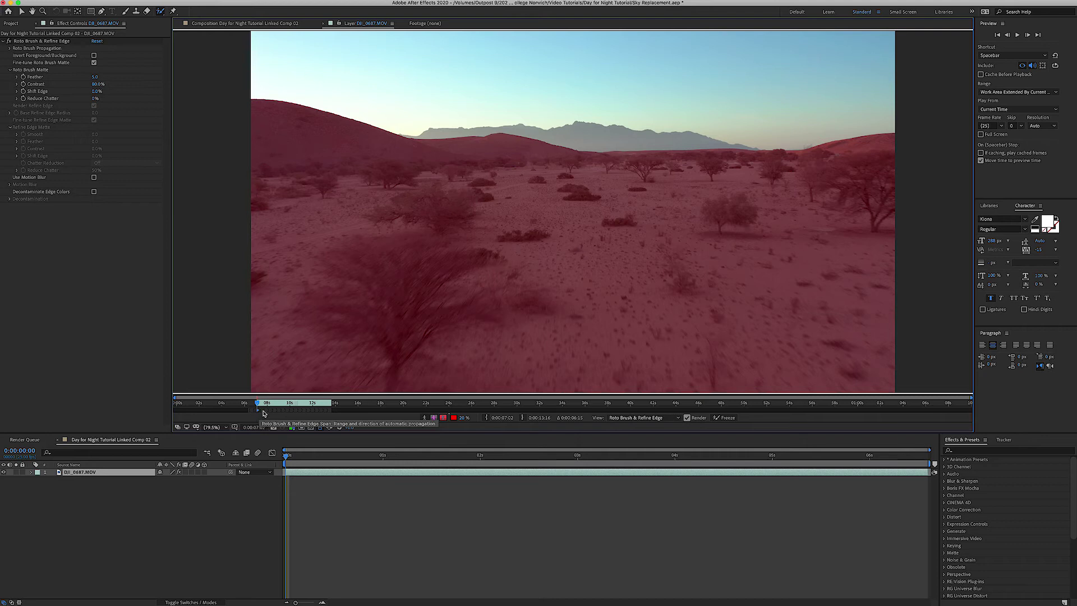
key(space)
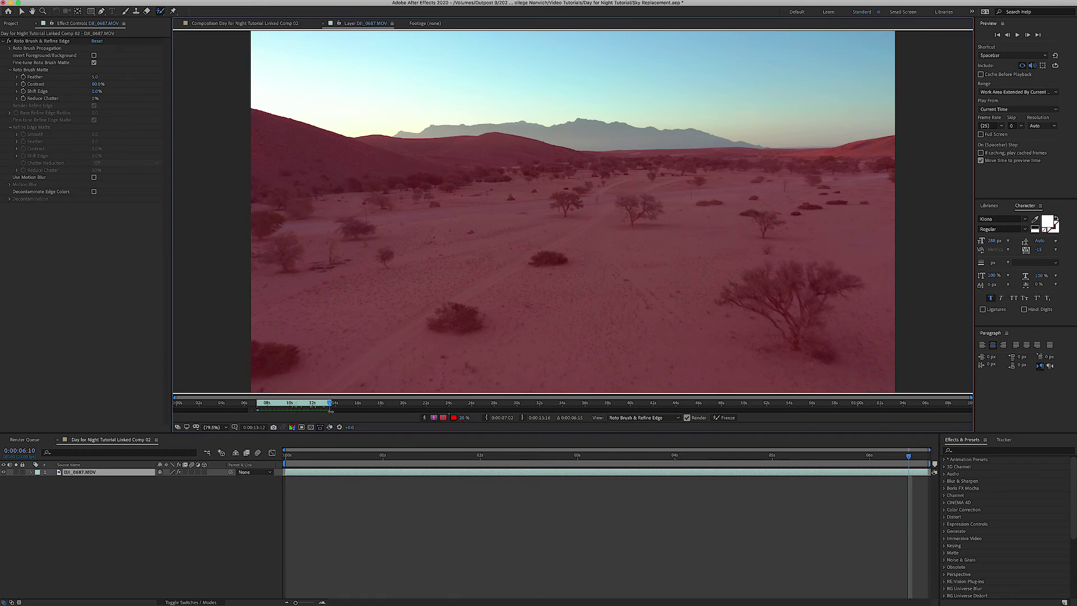
click(303, 403)
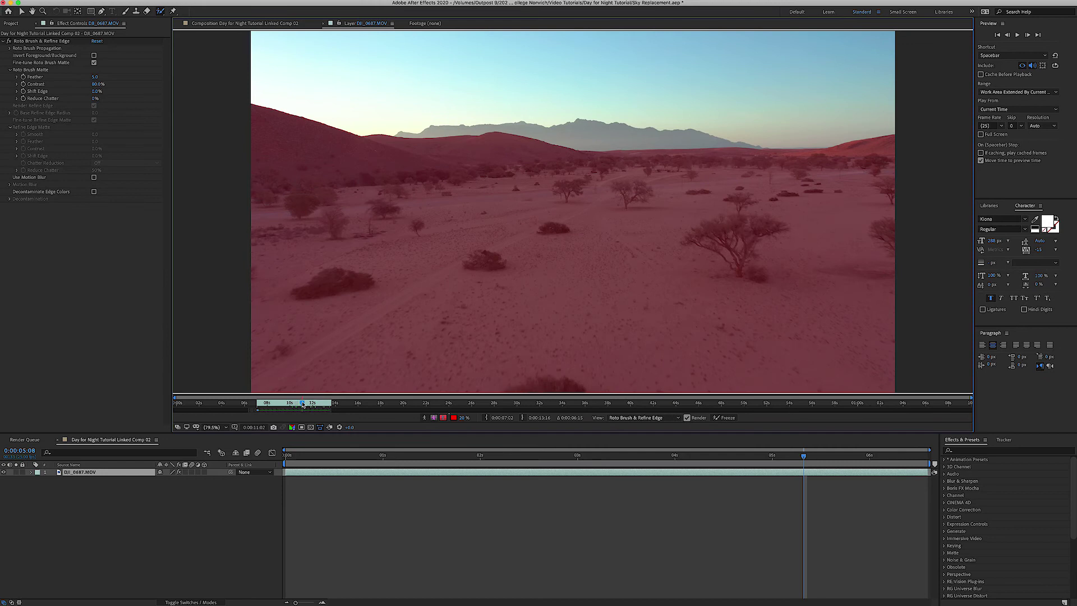
drag(303, 403, 288, 403)
click(250, 23)
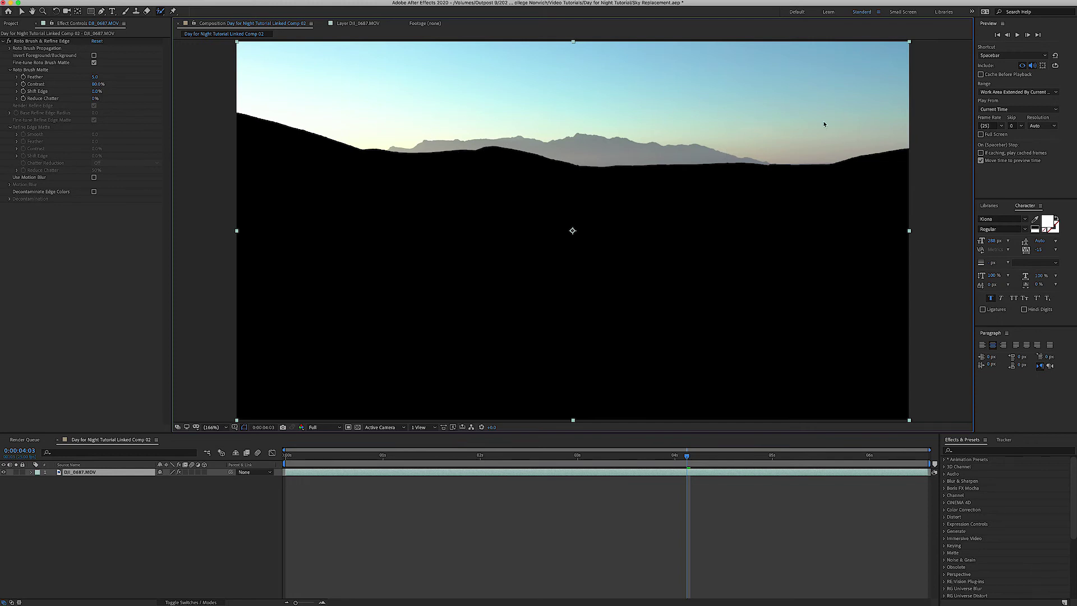
- Expand the desert layer's Roto Brush & Refine Edge settings and invert the matte
click(31, 472)
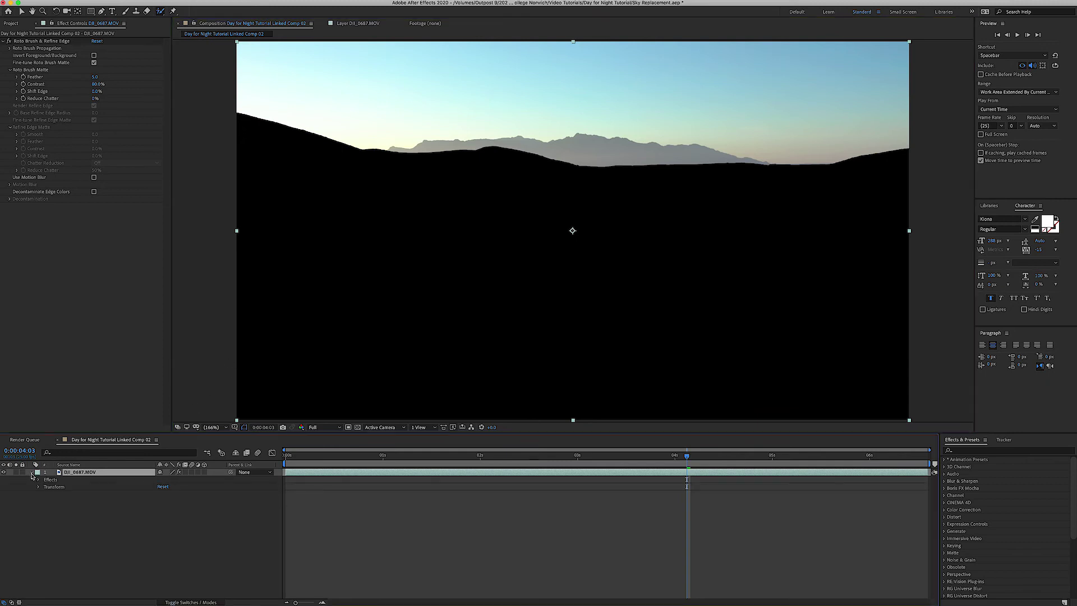
click(38, 480)
click(46, 487)
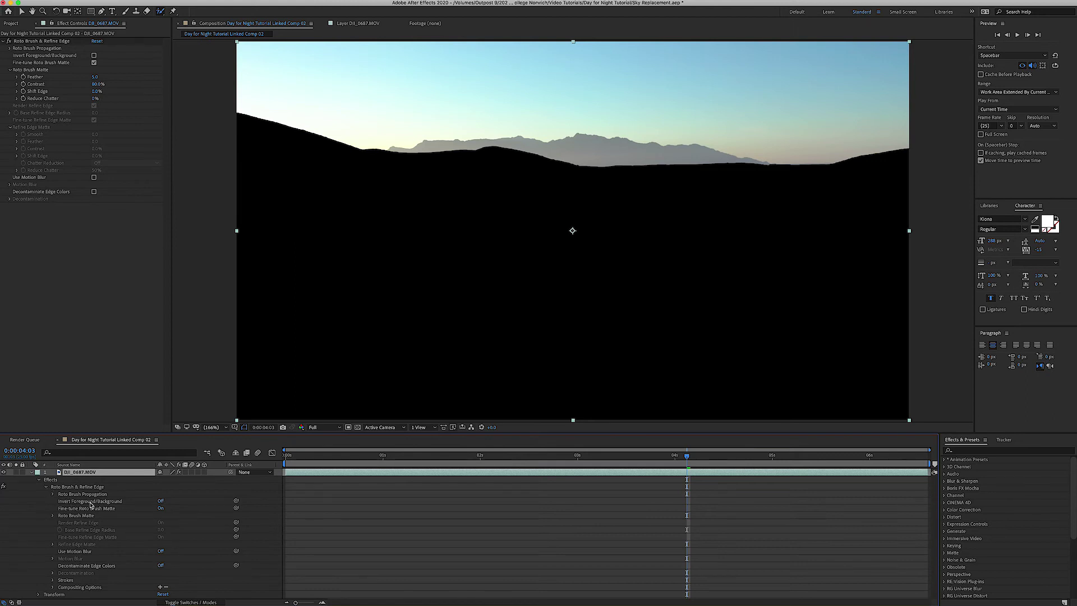
click(161, 501)
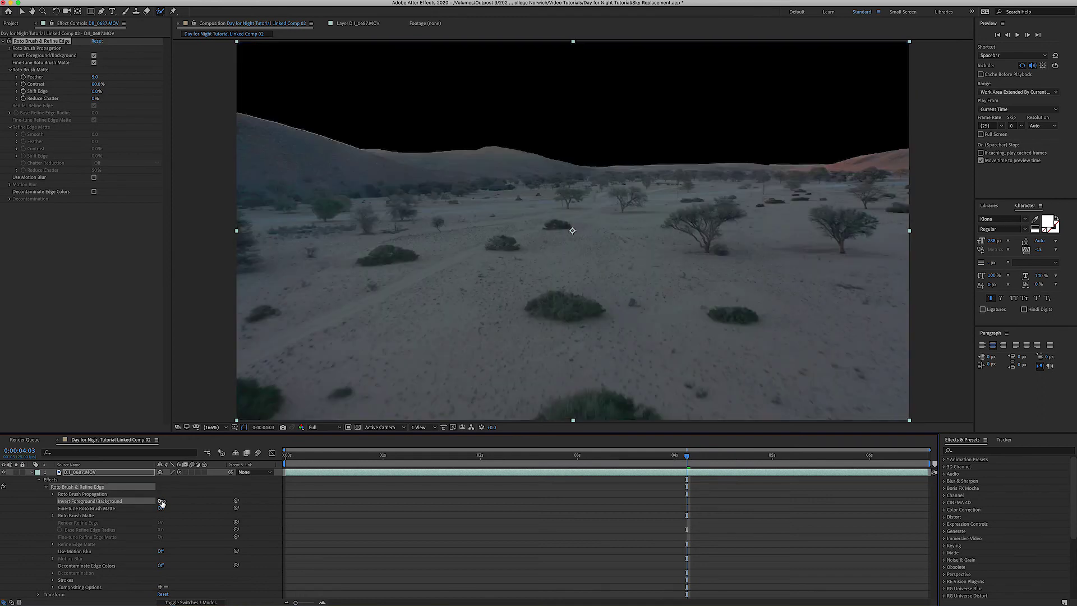
- Set the roto matte Feather to 19
click(53, 515)
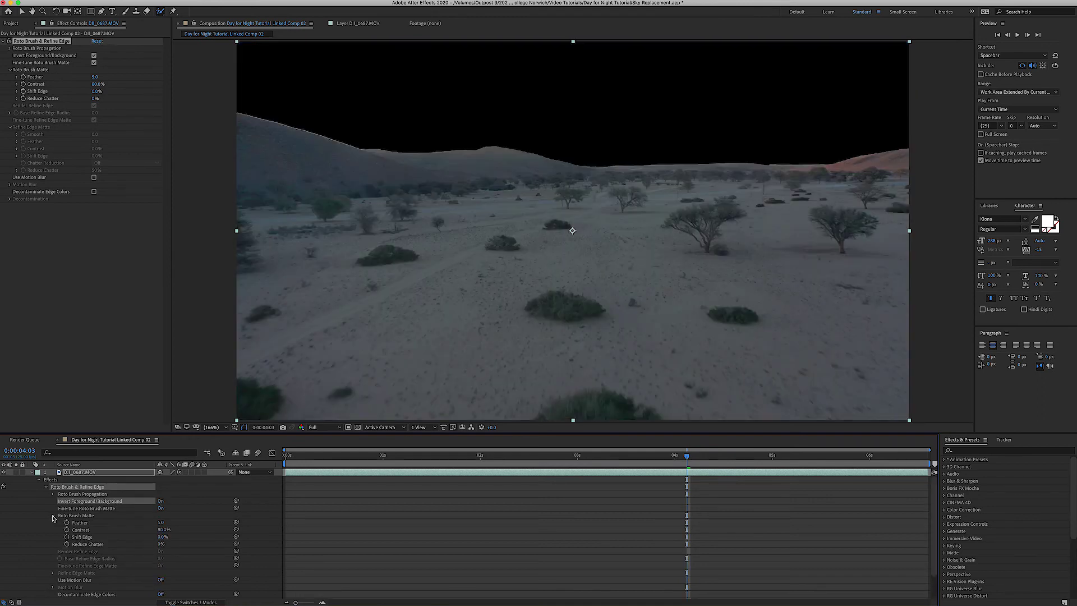
click(162, 523)
text(12)
click(195, 524)
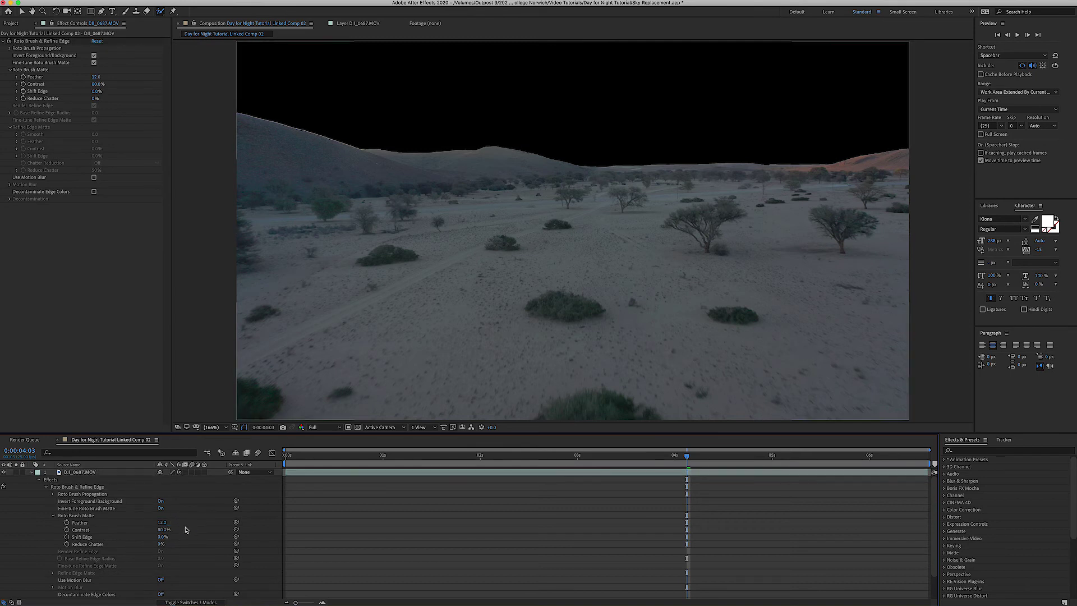
click(162, 523)
text(19)
click(195, 522)
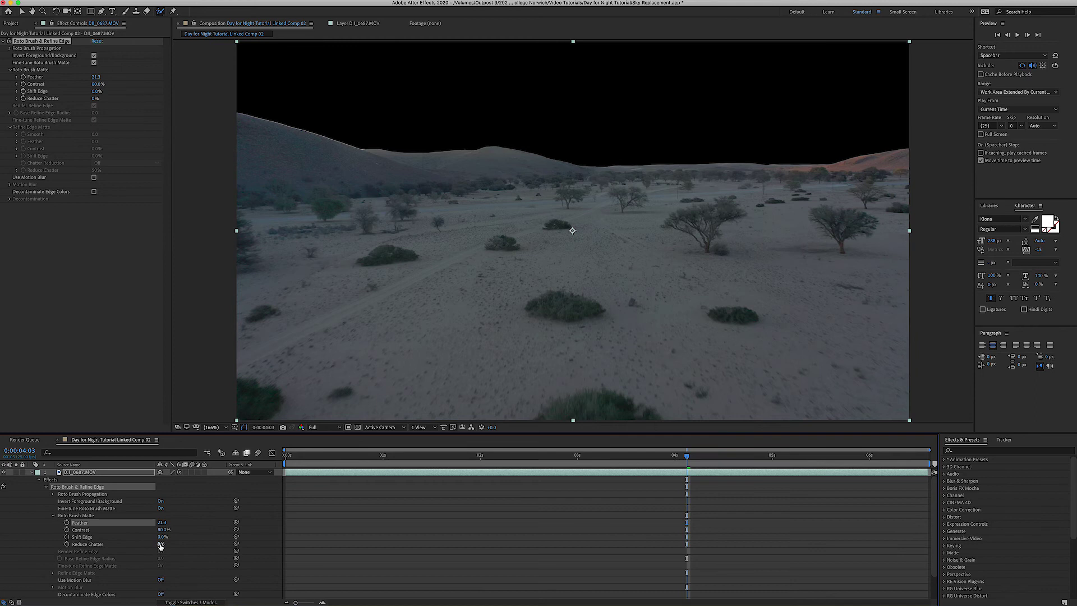
- Raise Reduce Chatter to 100%, shift the matte edge to -39.0%, and check earlier frames
drag(161, 544, 208, 547)
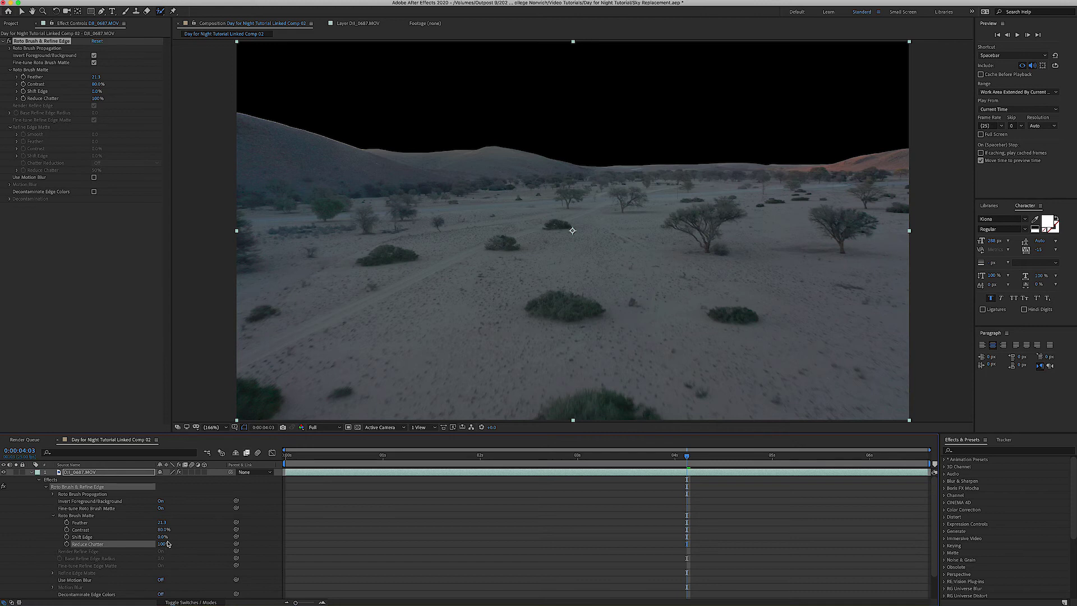
drag(162, 539, 148, 539)
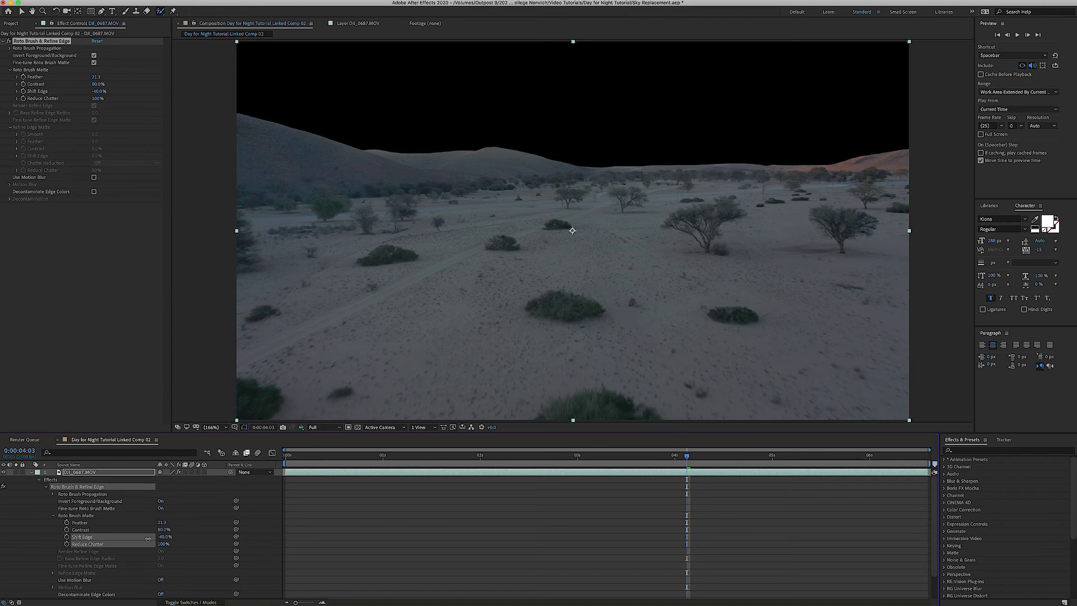
drag(357, 456, 323, 466)
- Save the large aurora preview from the image results as JPEG 'Sky Plate' in Day for Night Tutorial
key(super+Tab)
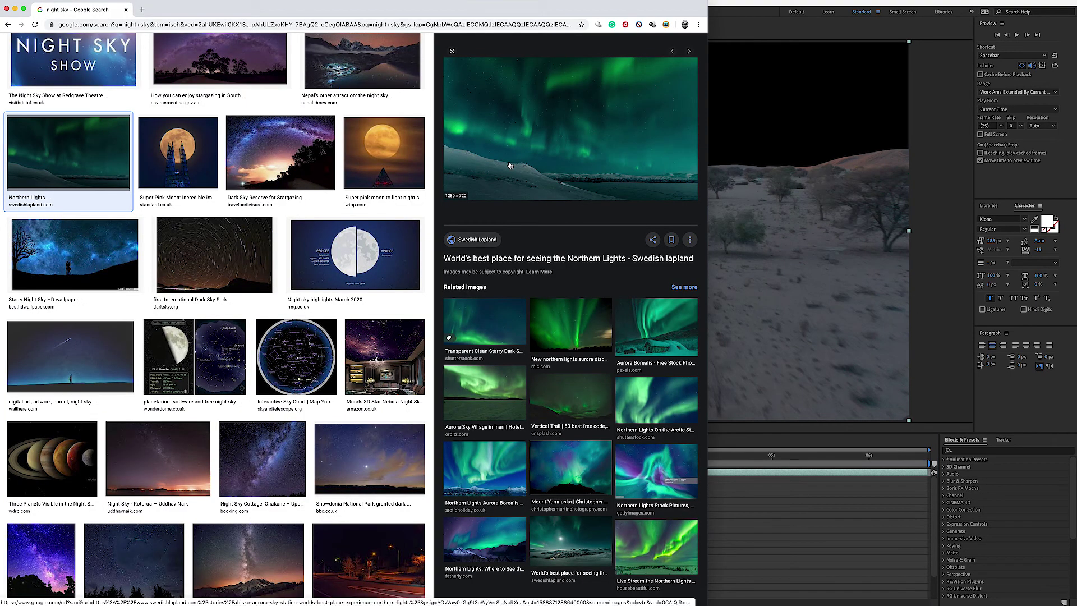
scroll(117, 251, up, 3)
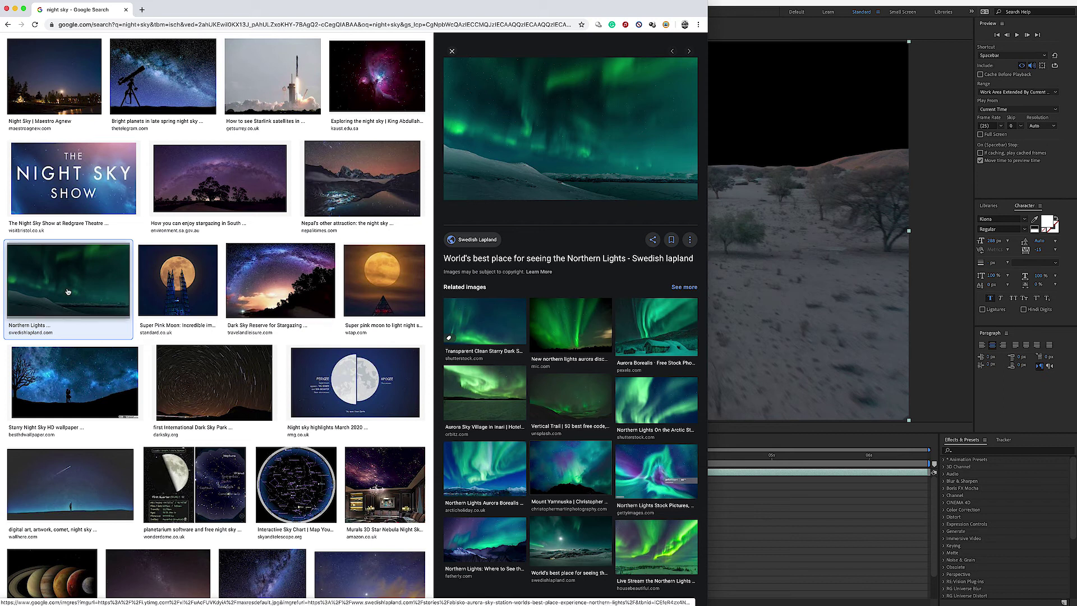
right_click(565, 161)
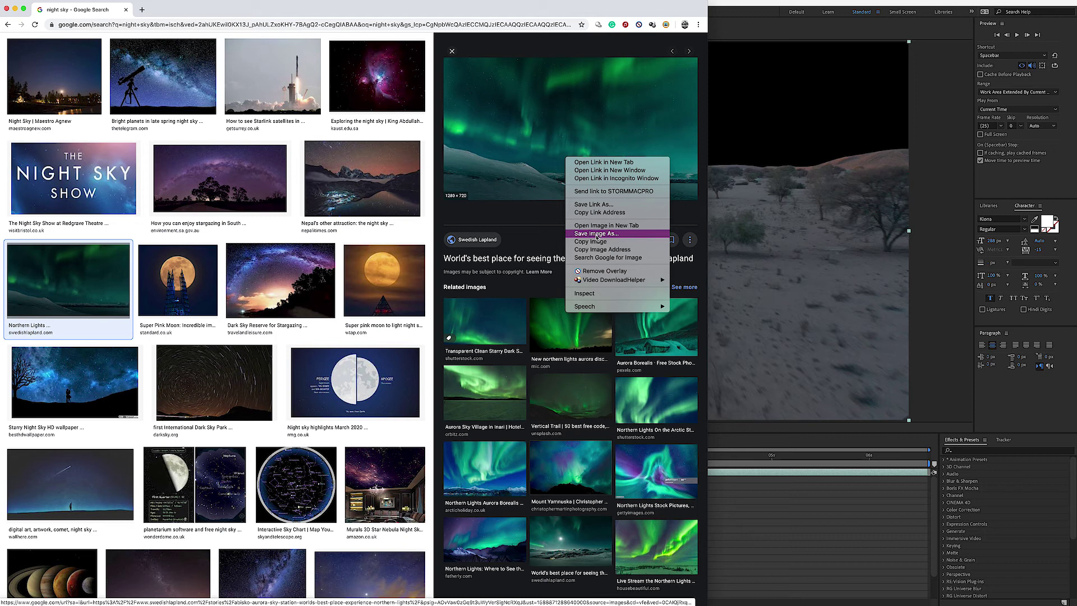
click(581, 237)
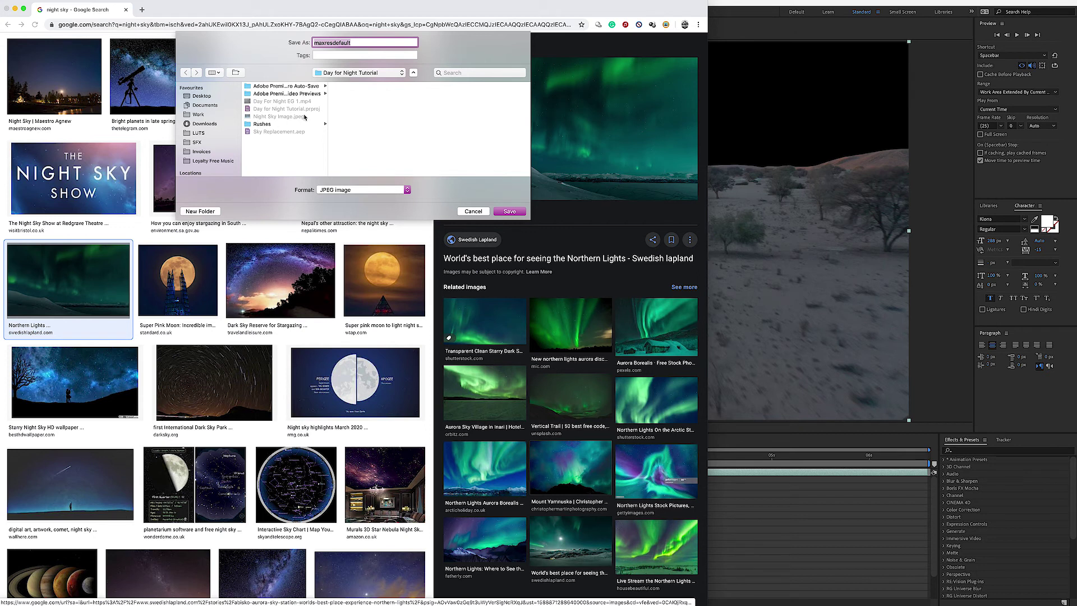
text(Sky Plate)
click(510, 211)
- Drag Sky Plate.jpg from Finder's Day for Night Tutorial folder into the After Effects Project panel
click(762, 11)
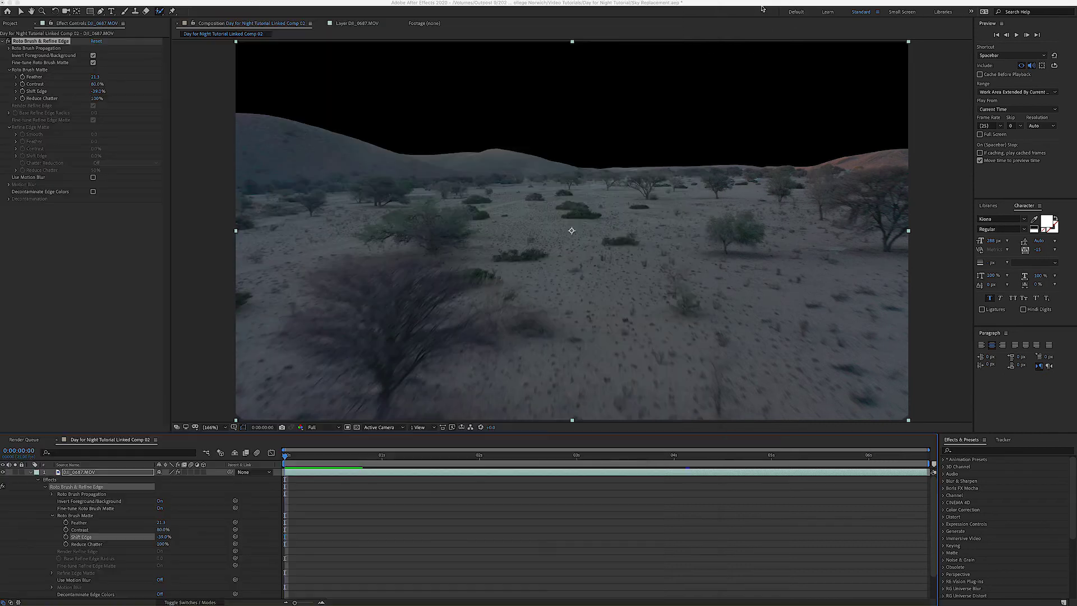
click(10, 23)
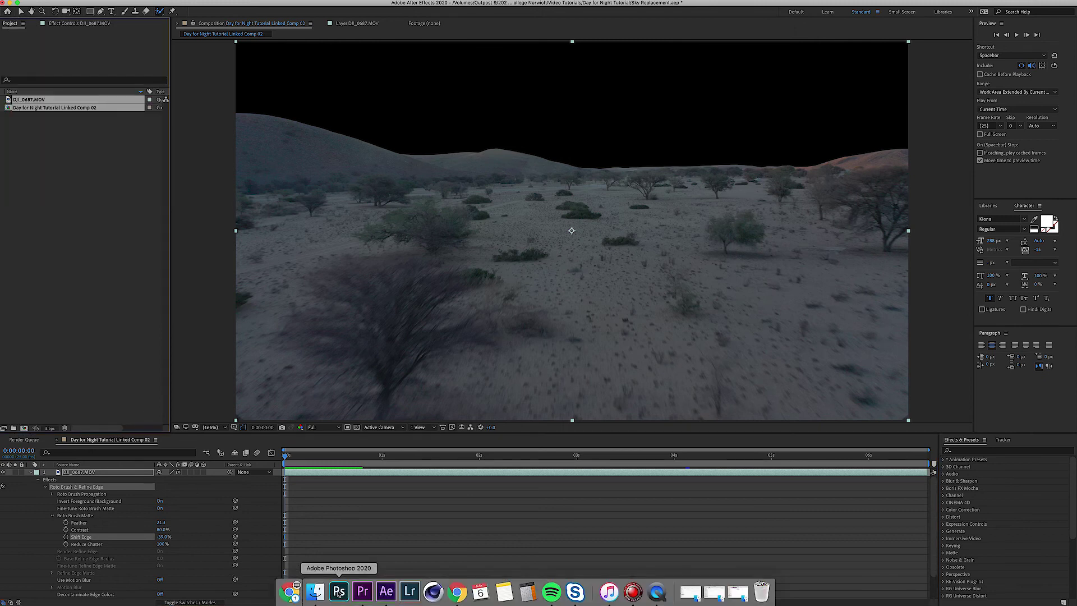
click(340, 594)
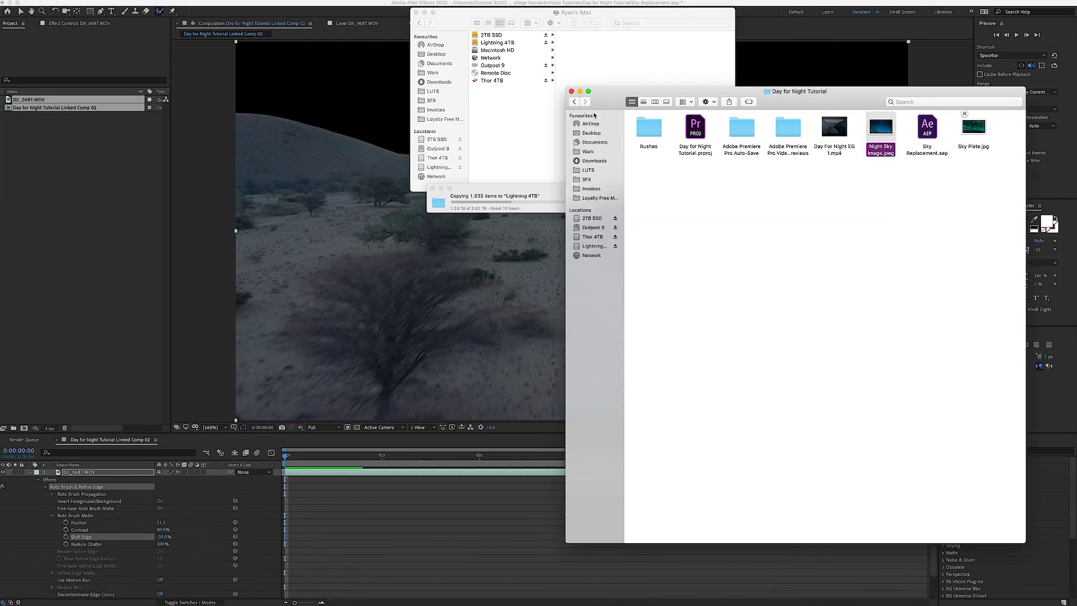
drag(975, 130, 81, 204)
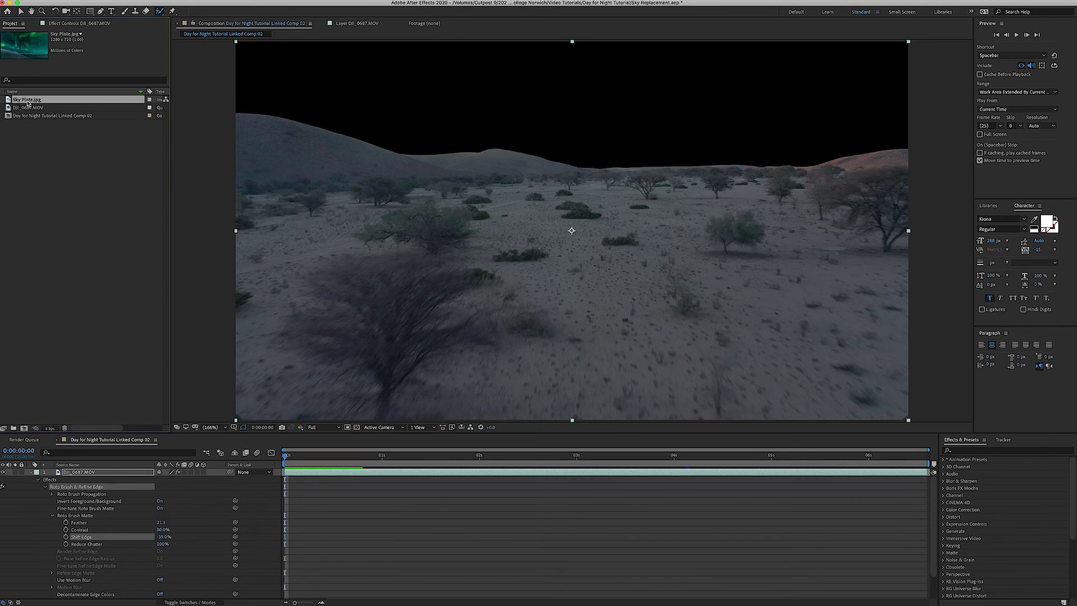
click(32, 474)
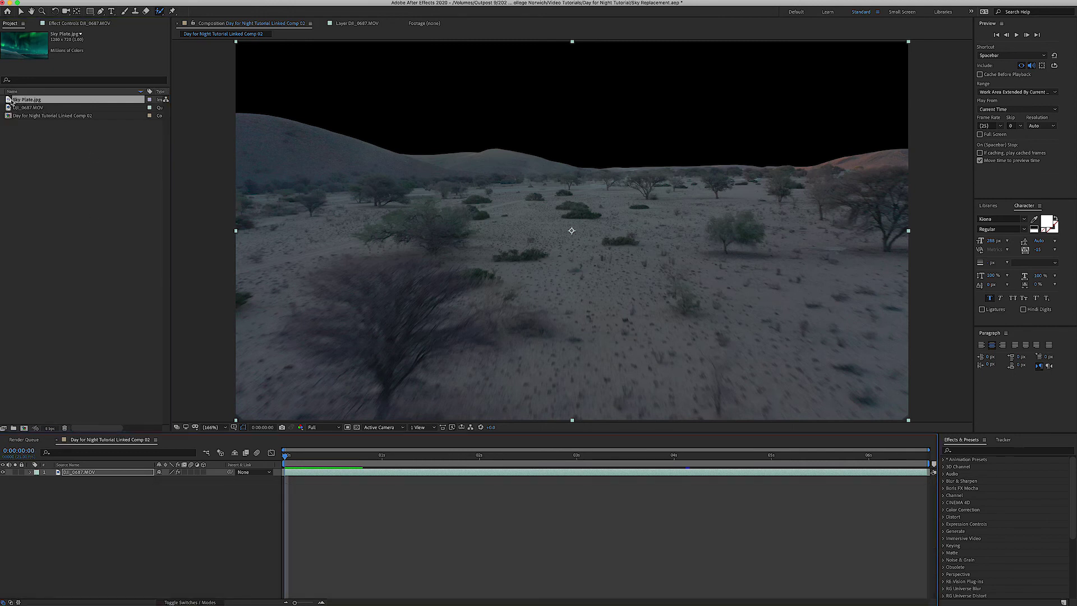
- Place Sky Plate.jpg in the timeline below DJI_0687.MOV and scale it to 150%
drag(9, 100, 67, 510)
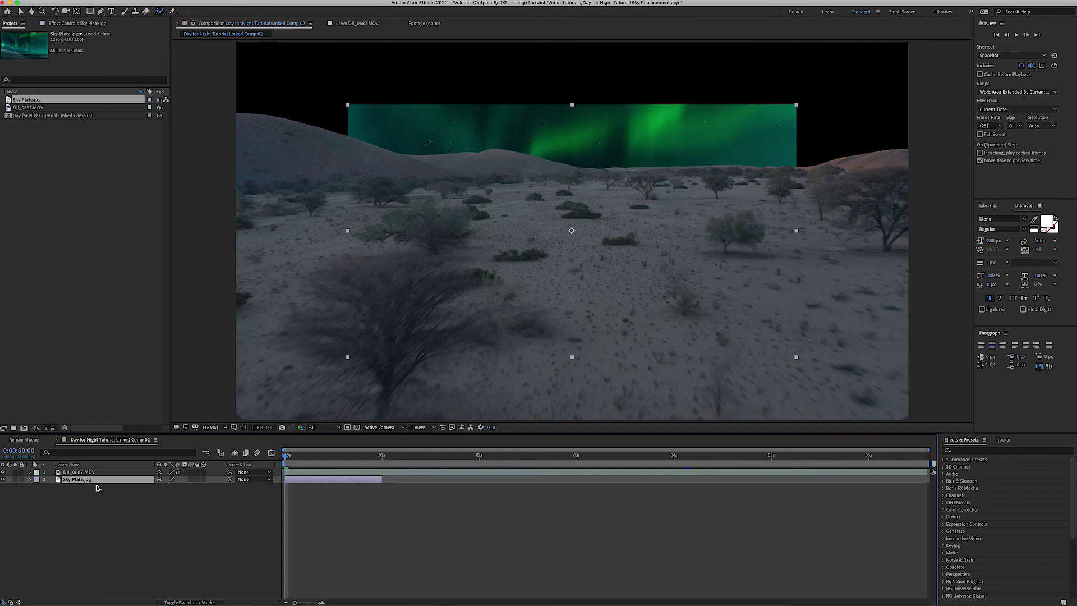
key(s)
drag(180, 487, 208, 490)
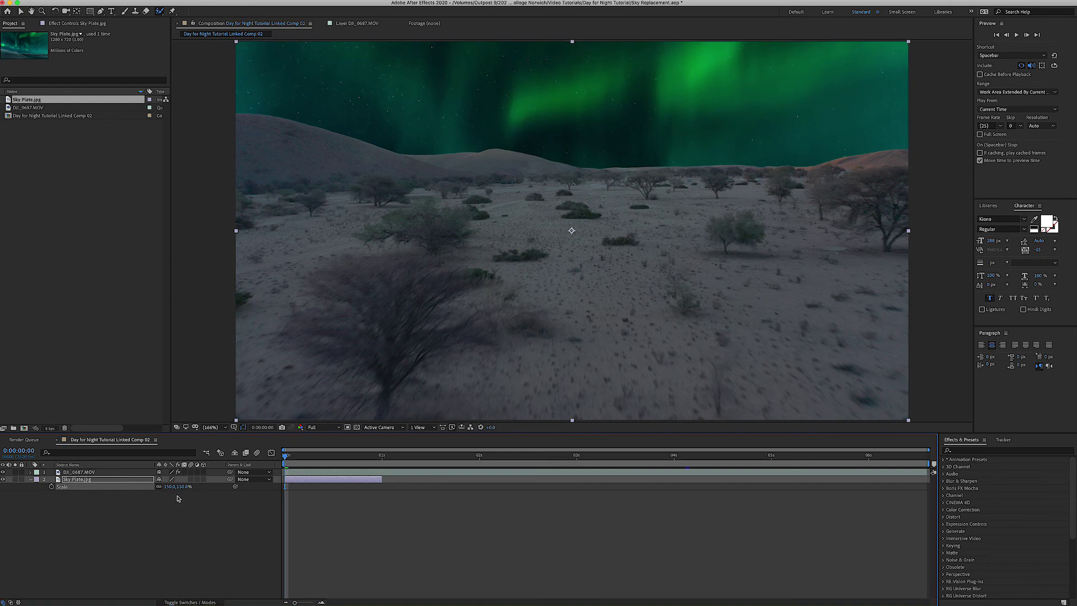
- Adjust the Sky Plate's Position Y so the green aurora fills the sky above the desert
key(p)
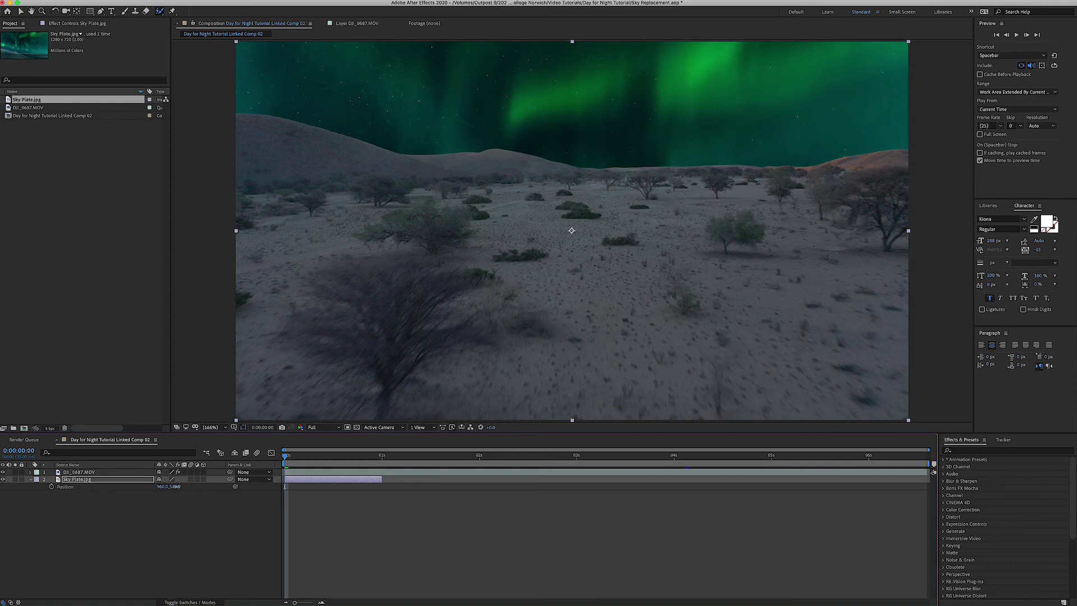
drag(175, 486, 61, 487)
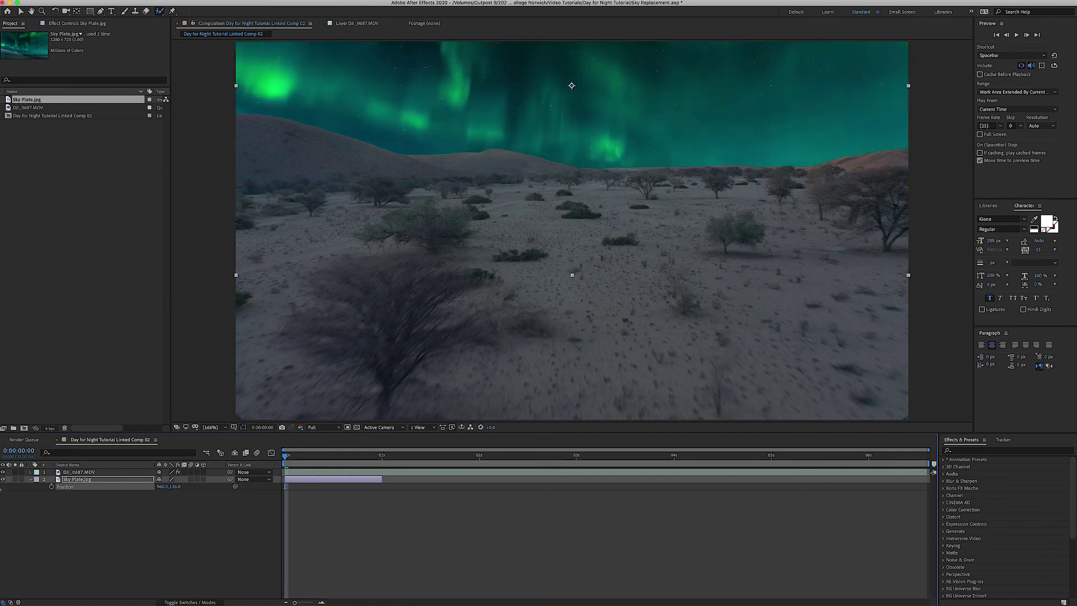
mouse_move(171, 486)
mouse_down()
mouse_move(140, 482)
mouse_move(171, 474)
mouse_up()
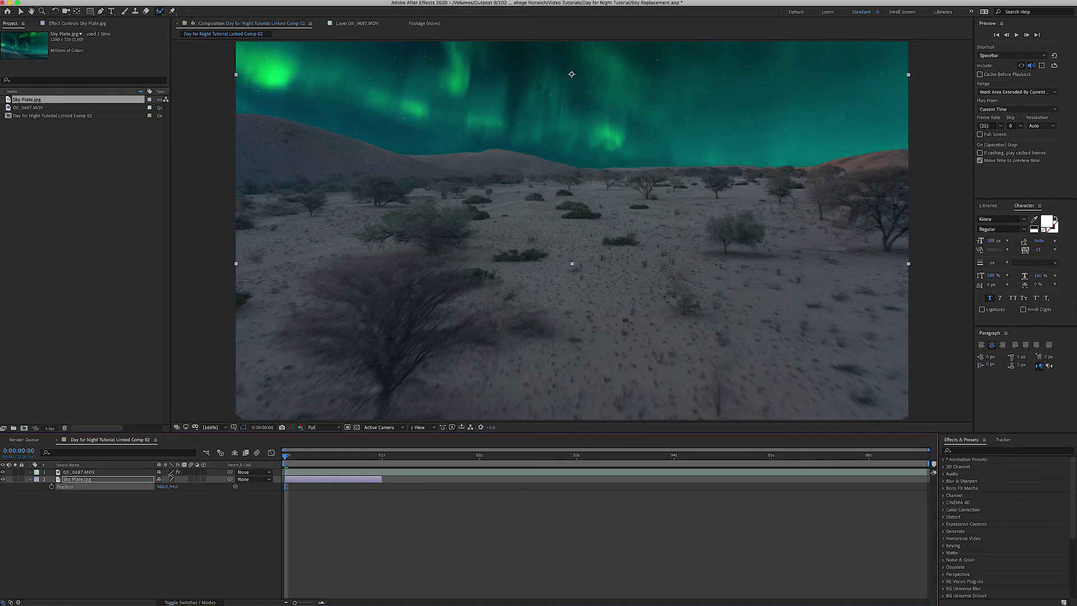
mouse_move(170, 474)
mouse_down()
mouse_move(212, 475)
mouse_move(134, 472)
mouse_move(176, 466)
mouse_up()
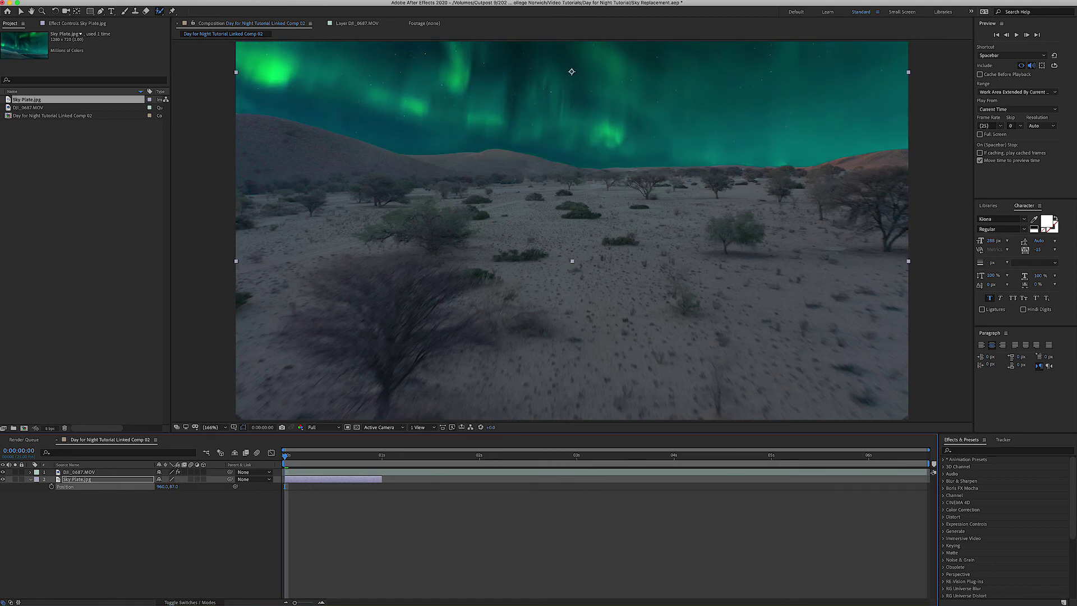
click(192, 557)
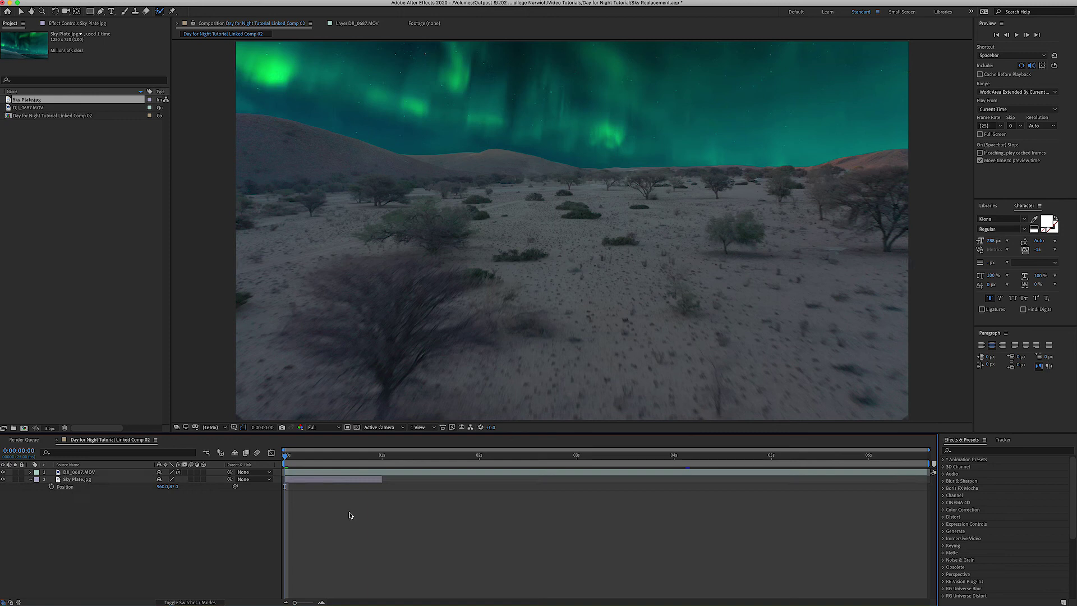
click(72, 481)
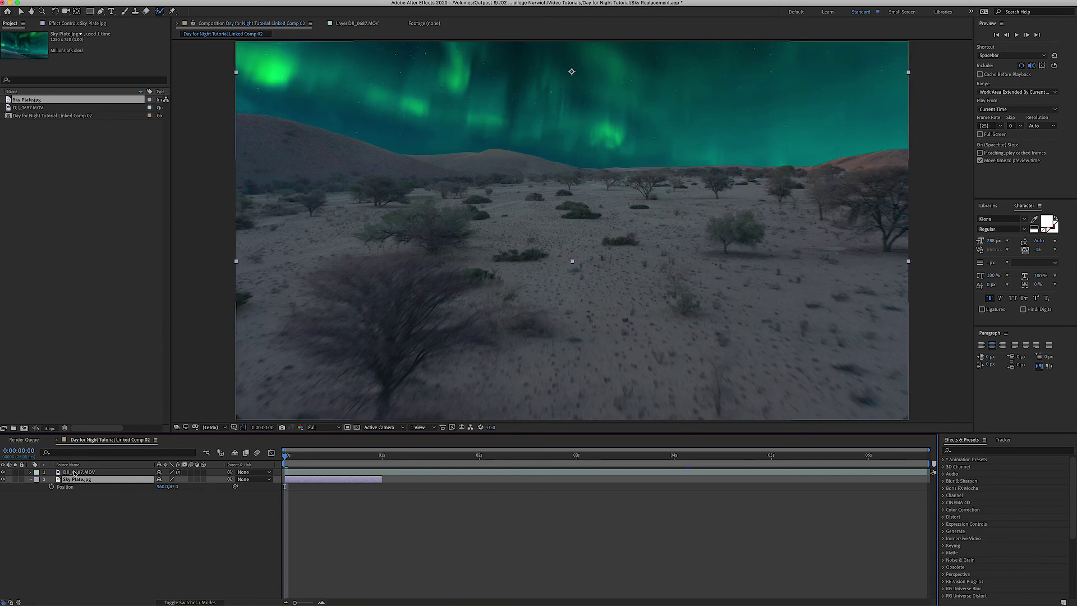
click(970, 444)
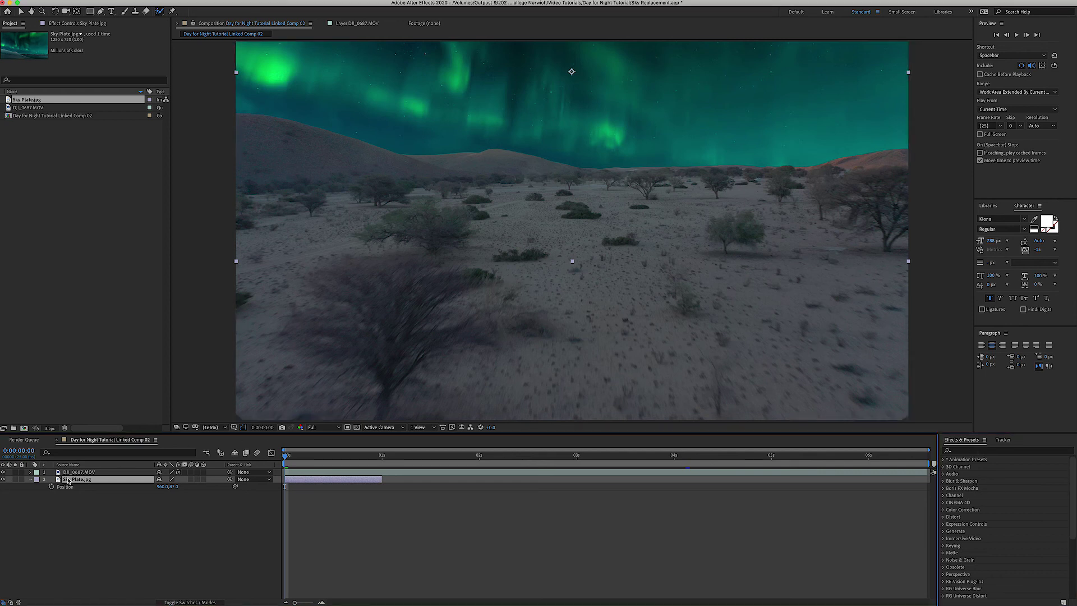
- Find Lumetri Color in Effects & Presets and apply it to DJI_0687.MOV
click(969, 444)
mouse_move(162, 3)
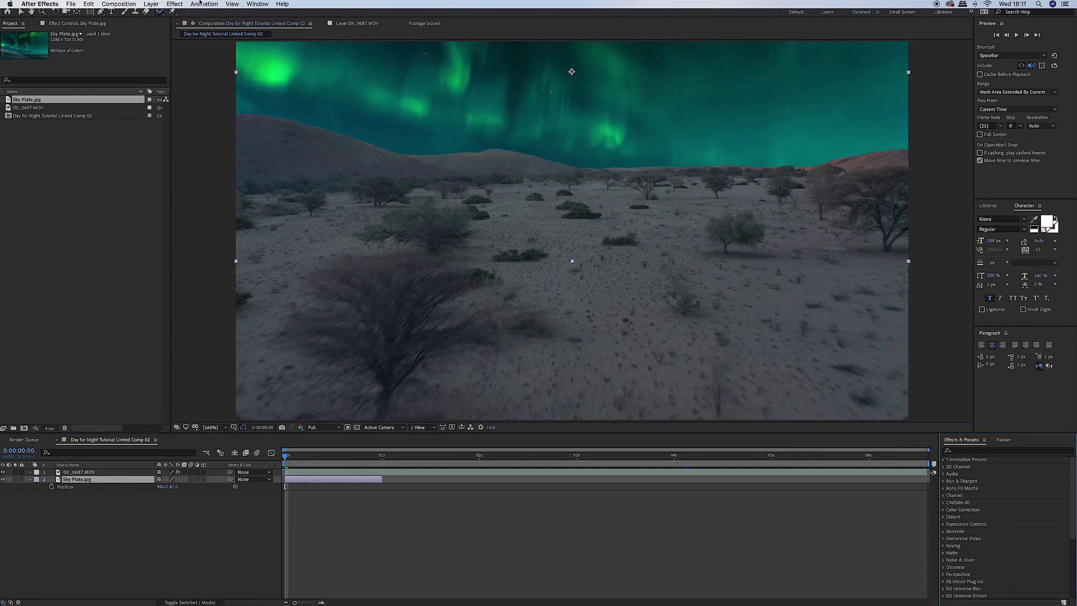
click(258, 4)
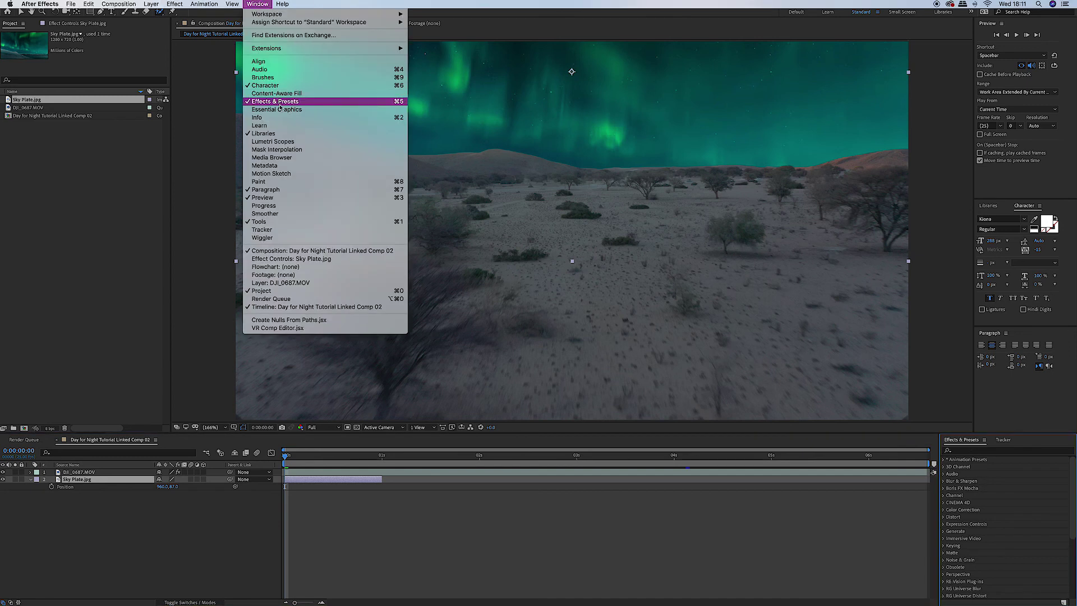
click(1002, 451)
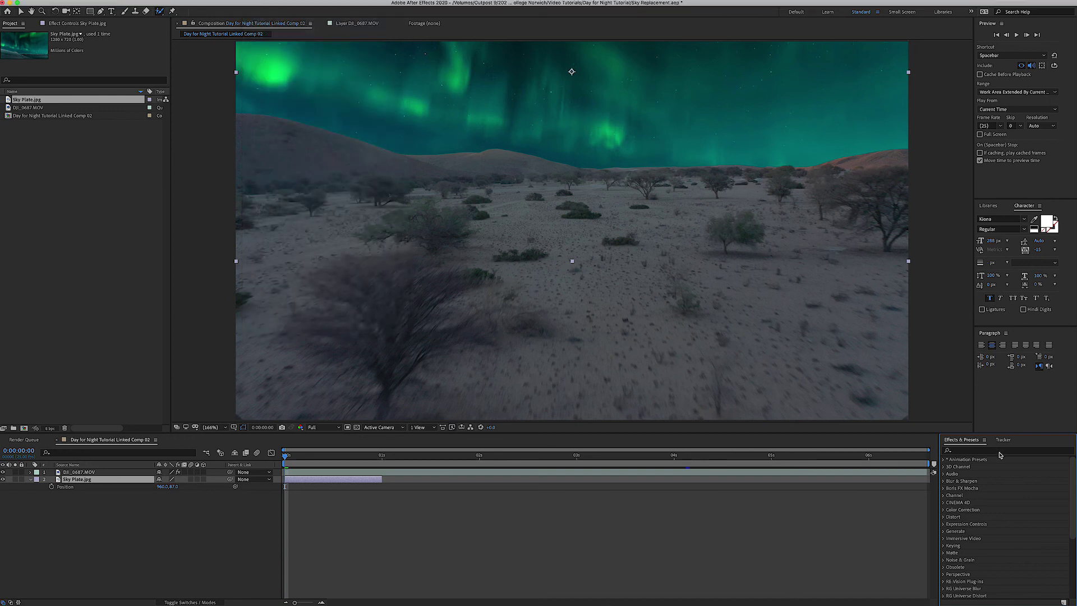
click(1003, 452)
text(lumetri)
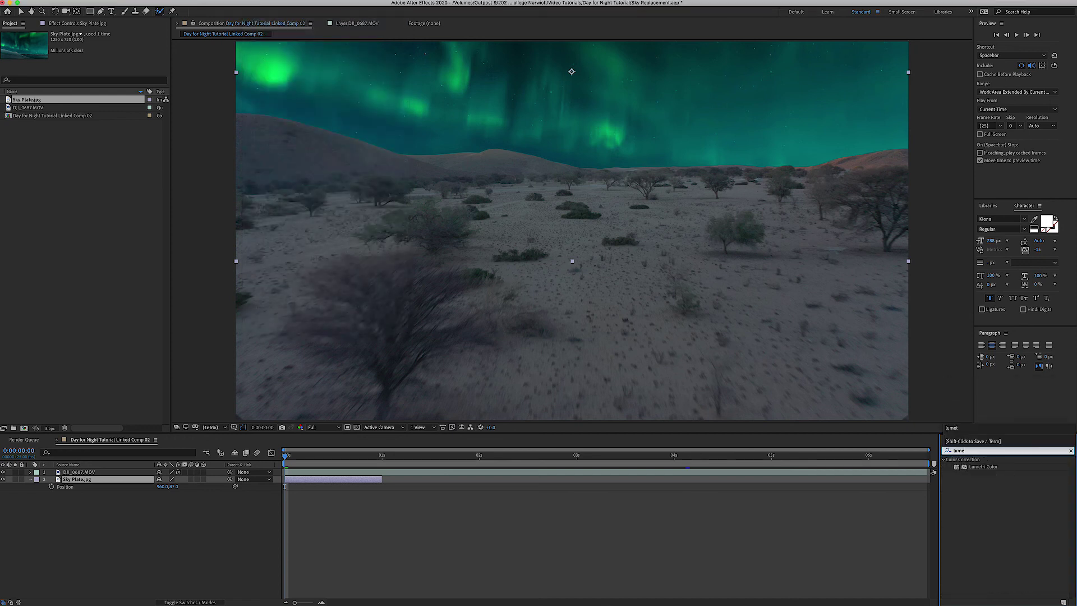
click(991, 467)
drag(933, 473, 109, 476)
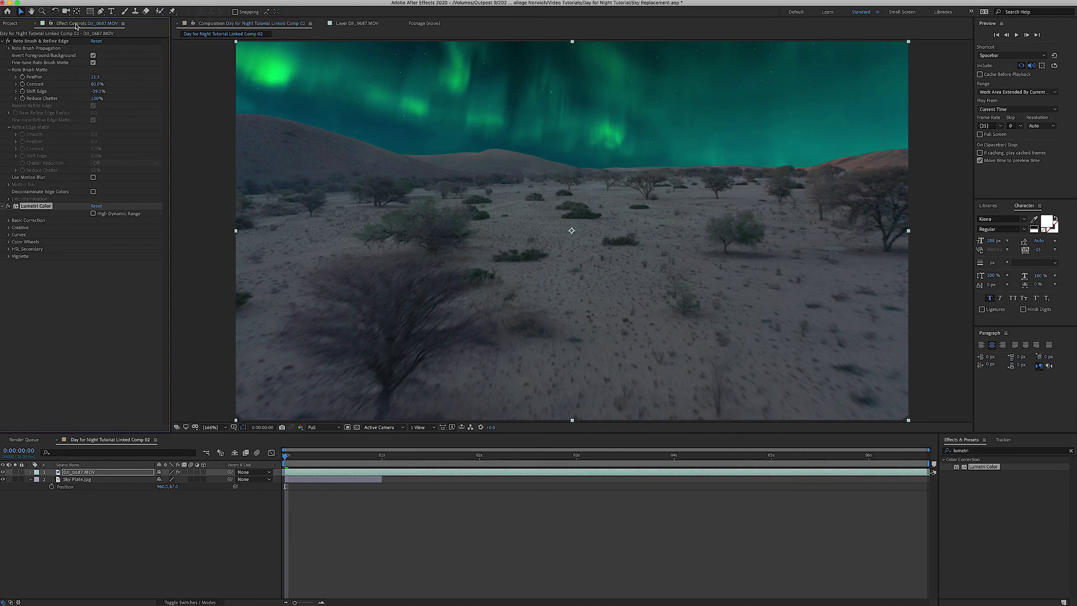
- In Basic Correction, lower Temperature and Tint, Contrast to about -40, and Shadows to -73.0
click(9, 222)
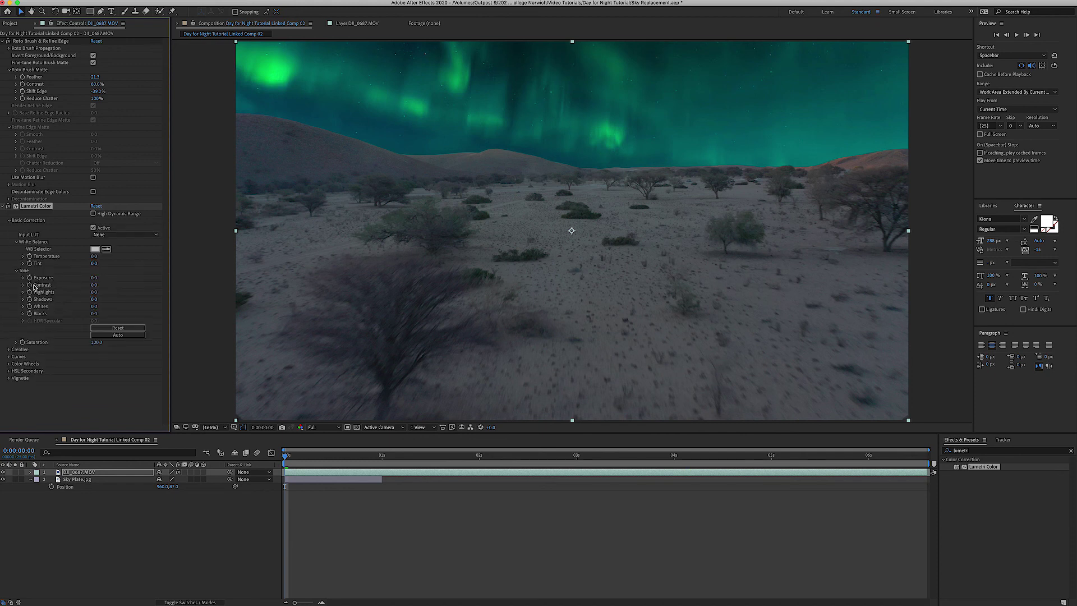
click(24, 257)
click(70, 269)
drag(70, 270, 69, 269)
click(23, 297)
drag(68, 308, 70, 308)
click(24, 322)
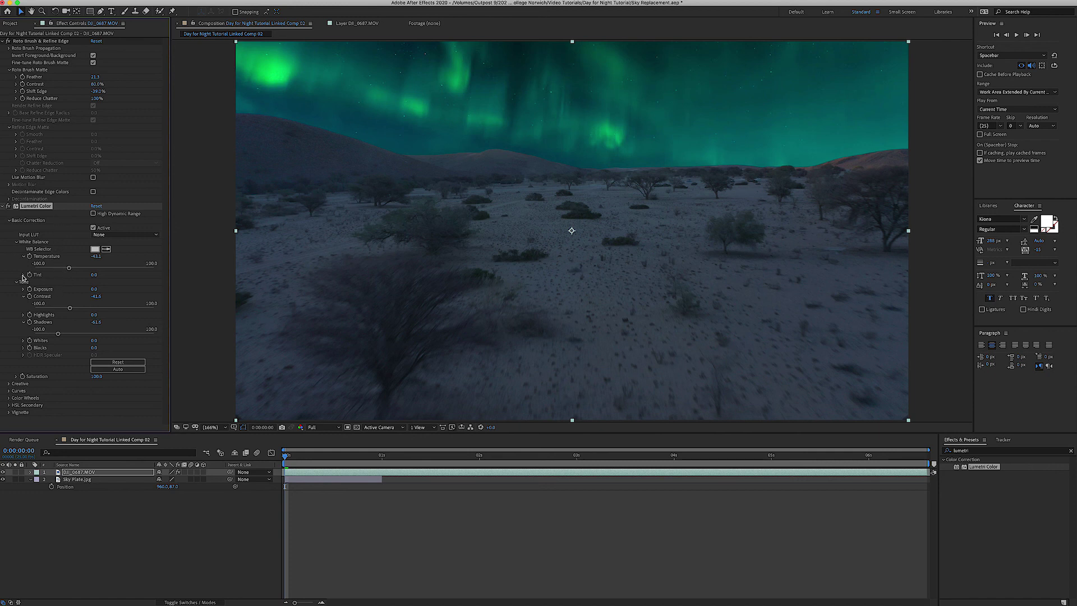
click(23, 275)
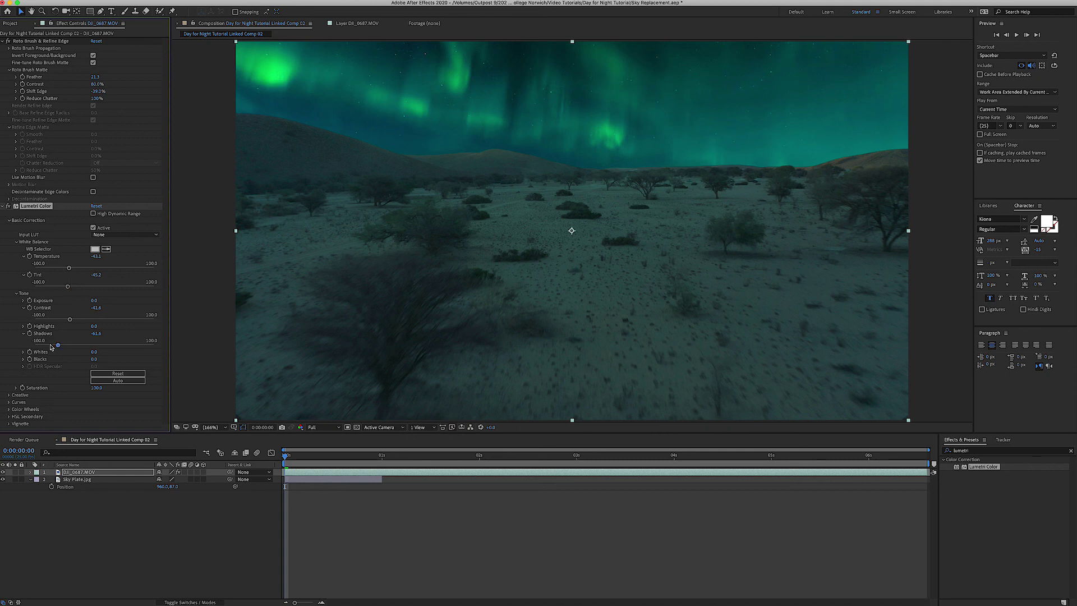
drag(49, 347, 52, 347)
click(84, 479)
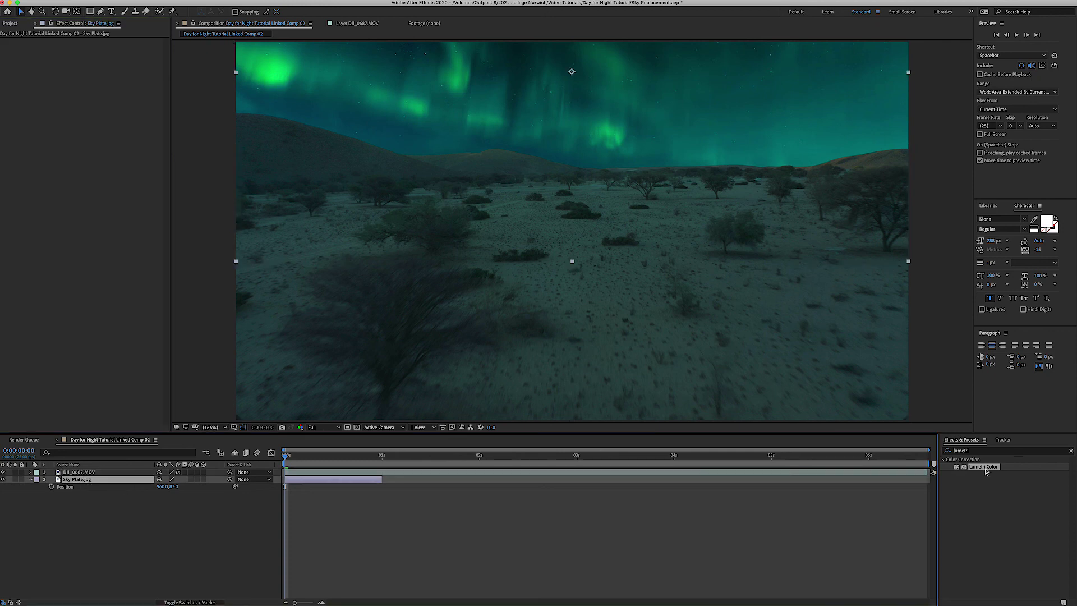
- Apply Lumetri Color to the Sky Plate.jpg layer and pull Highlights down to -52.0
click(697, 518)
drag(2, 504, 90, 483)
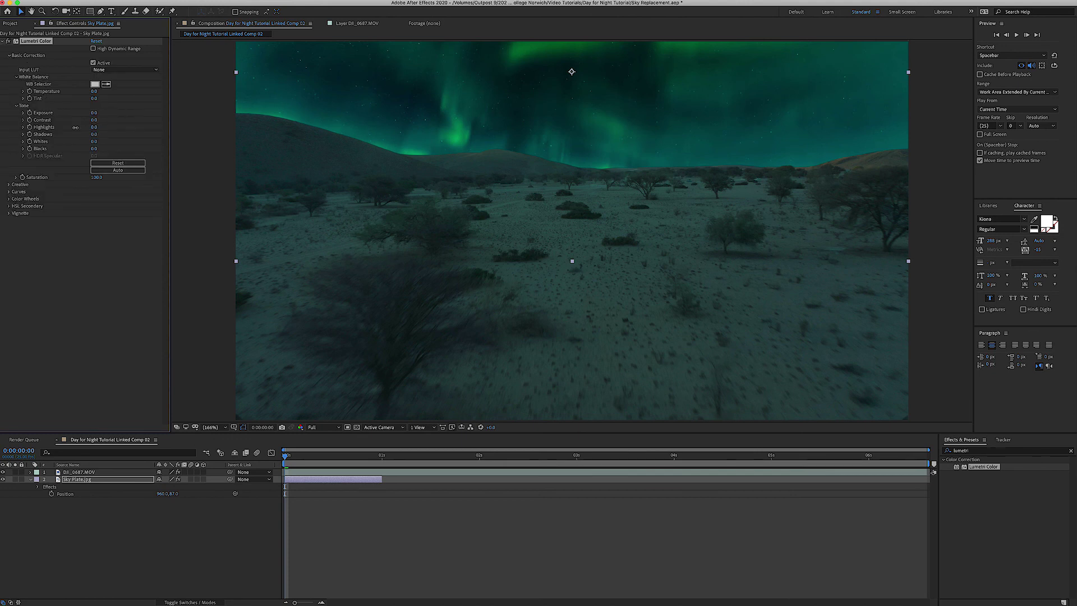
drag(73, 127, 74, 130)
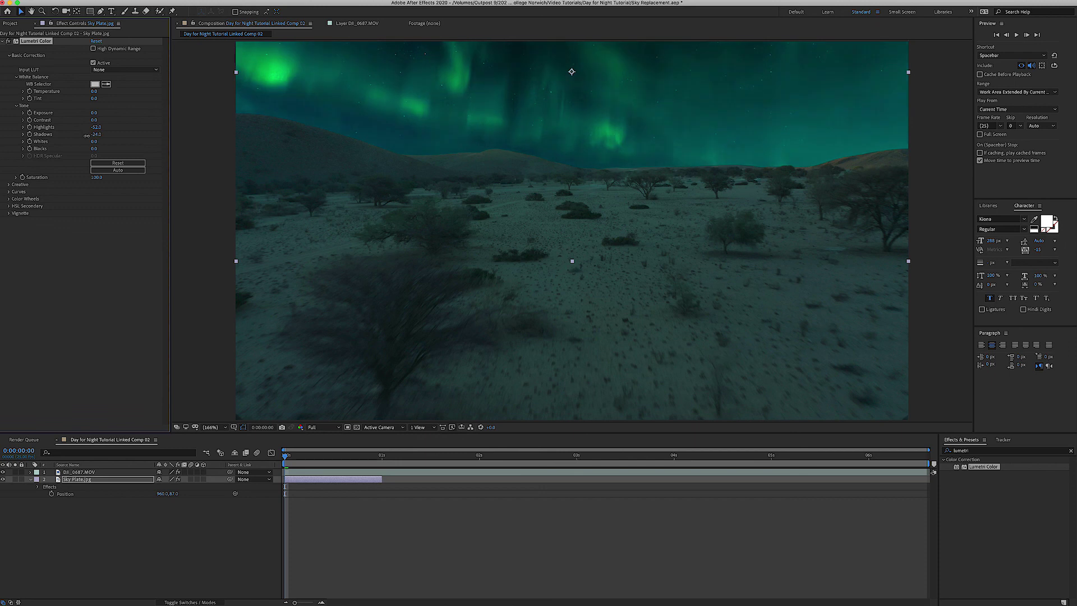